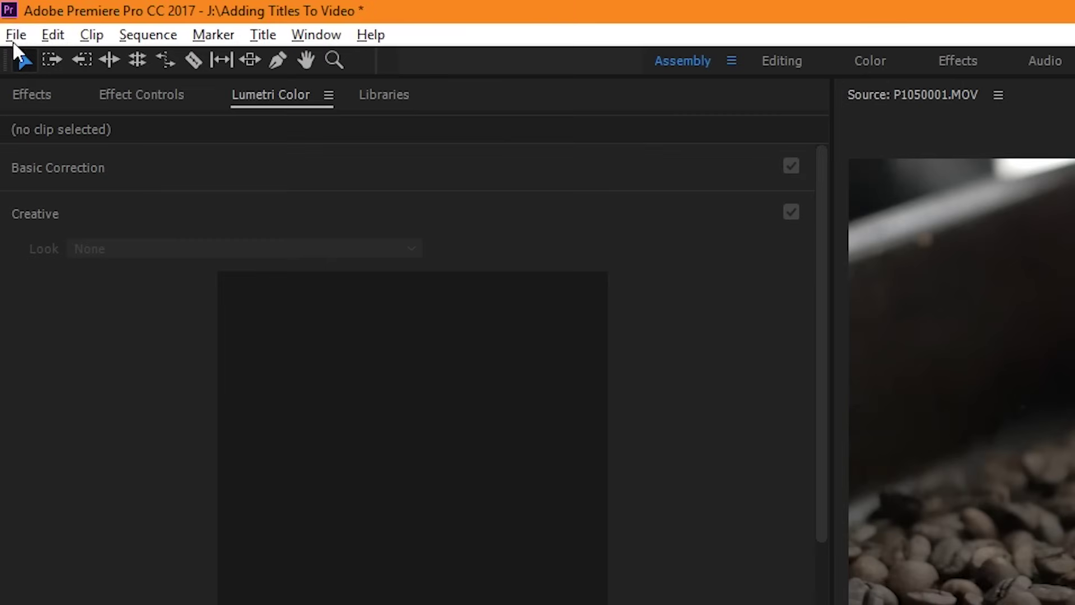
- Create a new 1920×1080 title named 'Coffee Text' with Ctrl+T after cancelling the menu attempt
{"action": "left_click", "coordinate": [0, 5]}
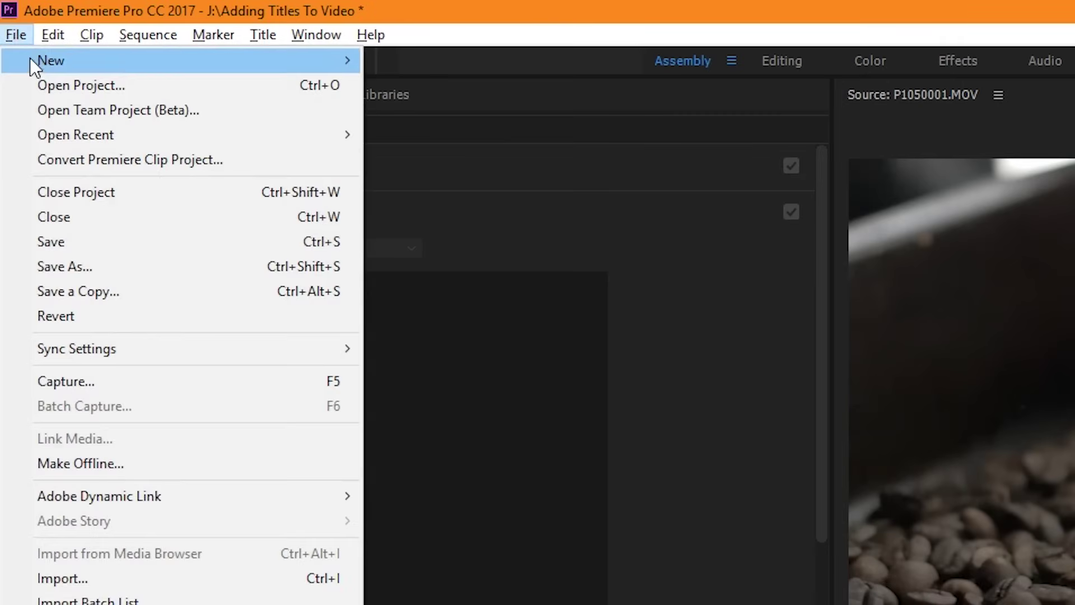
{"action": "mouse_move", "coordinate": [33, 59]}
{"action": "left_click", "coordinate": [436, 263]}
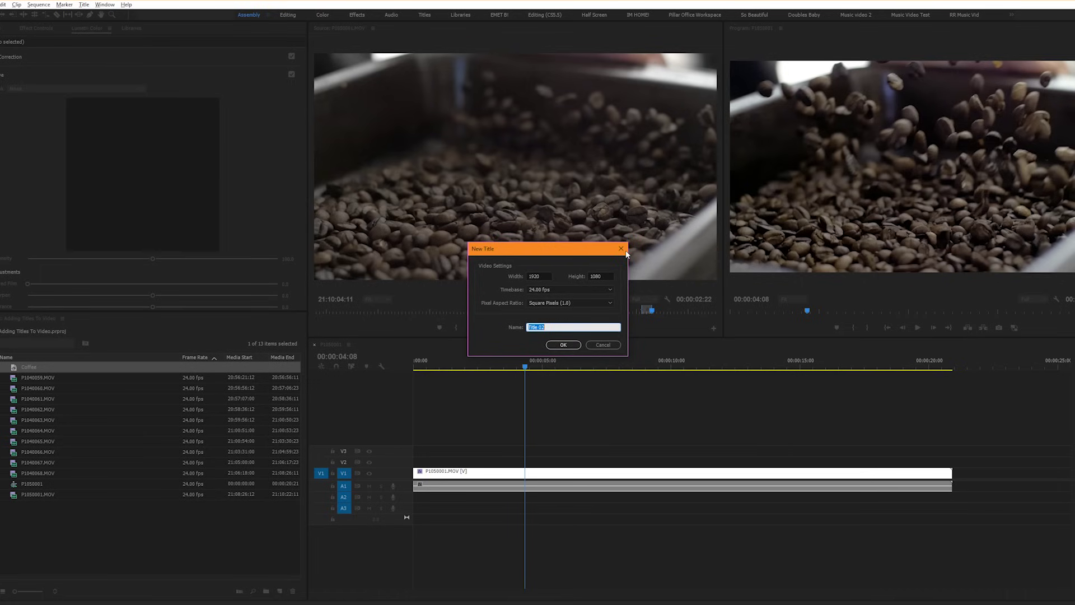
{"action": "left_click", "coordinate": [620, 248]}
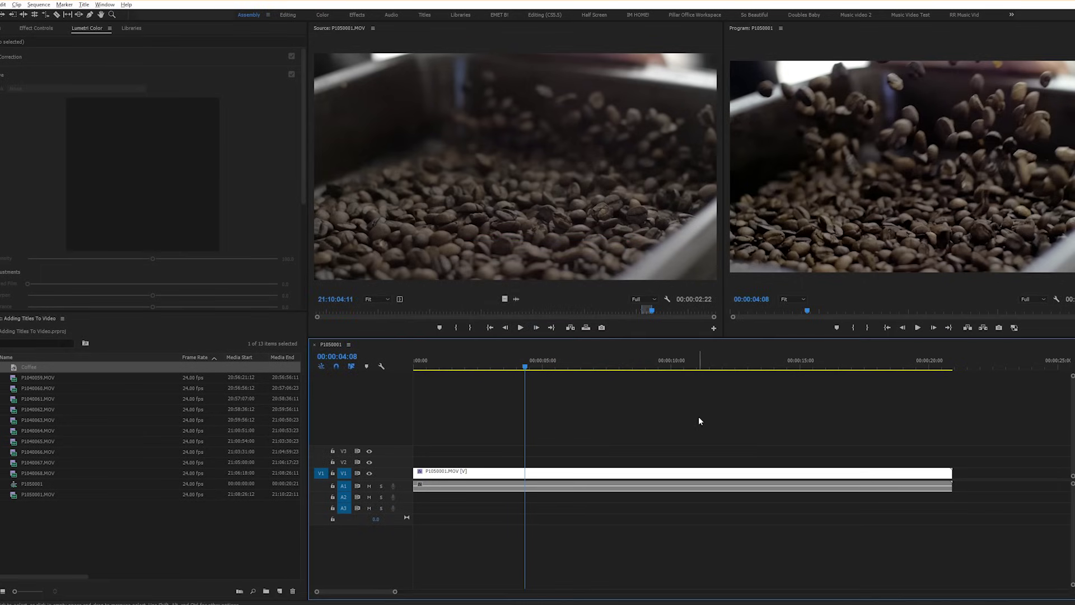
{"action": "key", "text": "ctrl+t"}
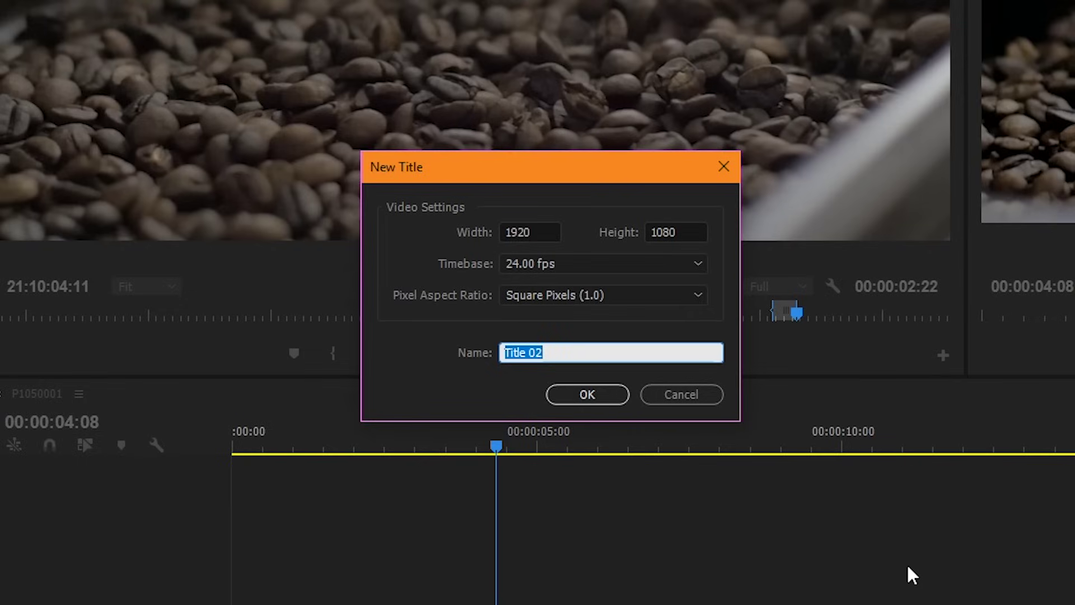
{"action": "left_click", "coordinate": [598, 351]}
{"action": "left_click_drag", "start_coordinate": [598, 351], "coordinate": [439, 336]}
{"action": "type", "text": "Coffee Text"}
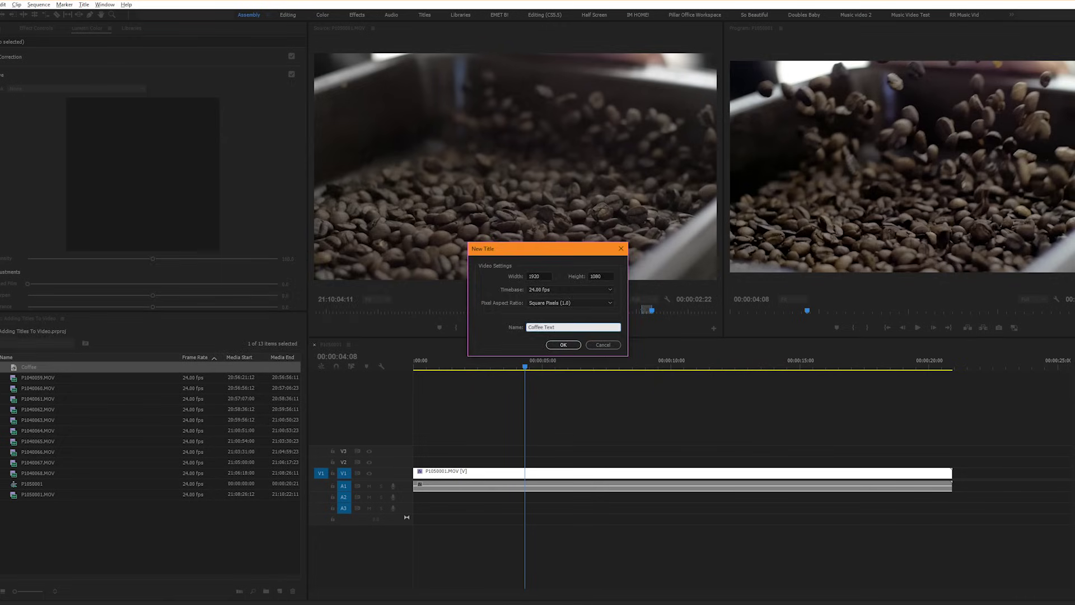
{"action": "key", "text": "Return"}
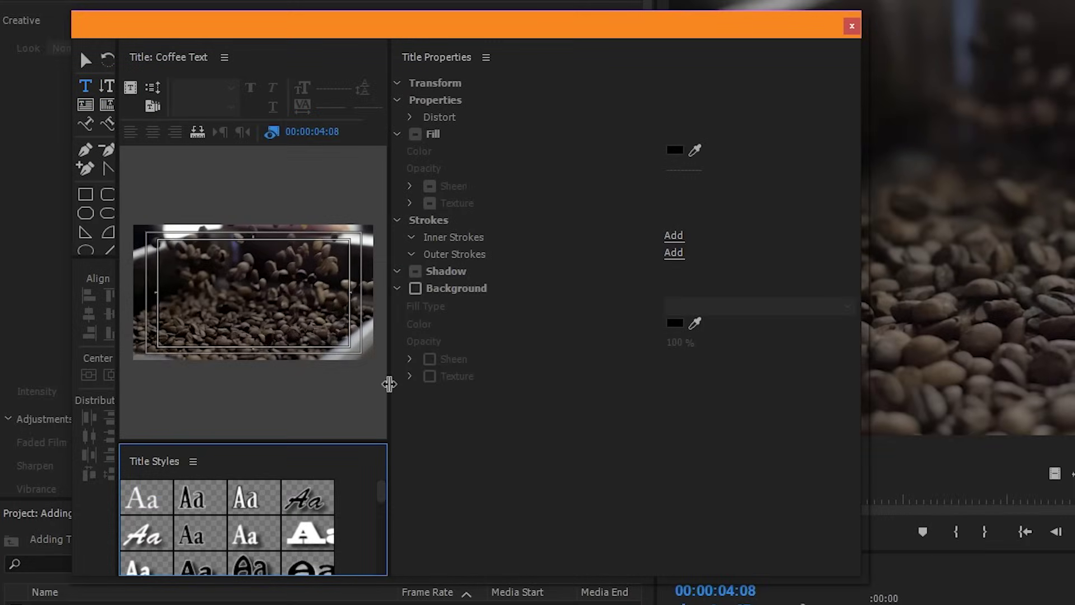
- Widen the Titler's preview area by dragging the panel dividers
{"action": "left_click_drag", "start_coordinate": [389, 383], "coordinate": [640, 383]}
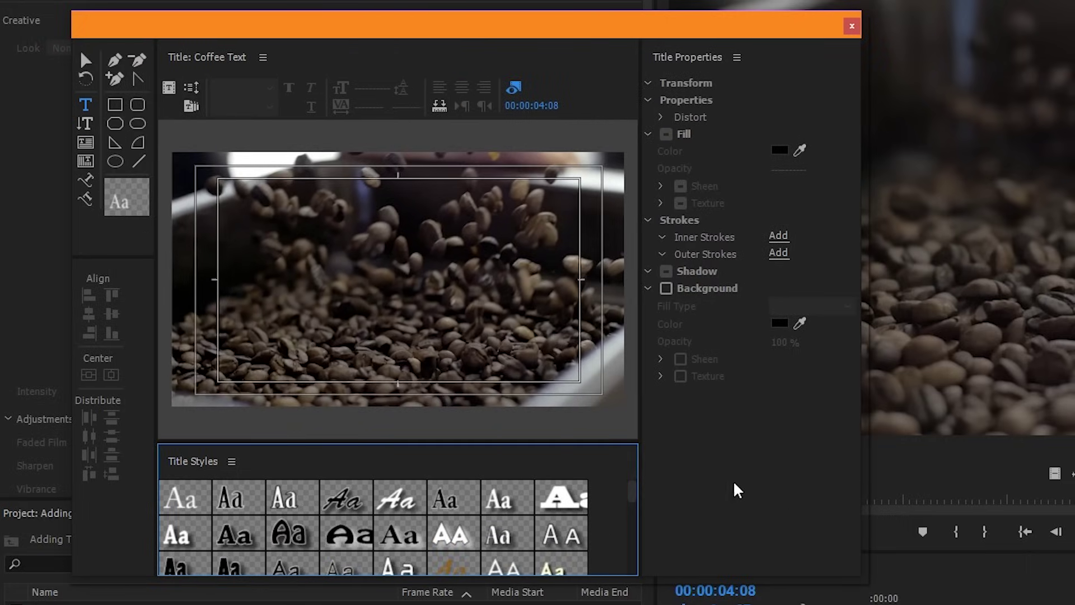
{"action": "mouse_move", "coordinate": [640, 406]}
{"action": "left_mouse_down"}
{"action": "mouse_move", "coordinate": [680, 405]}
{"action": "mouse_move", "coordinate": [644, 408]}
{"action": "left_mouse_up"}
{"action": "left_click_drag", "start_coordinate": [152, 312], "coordinate": [145, 312]}
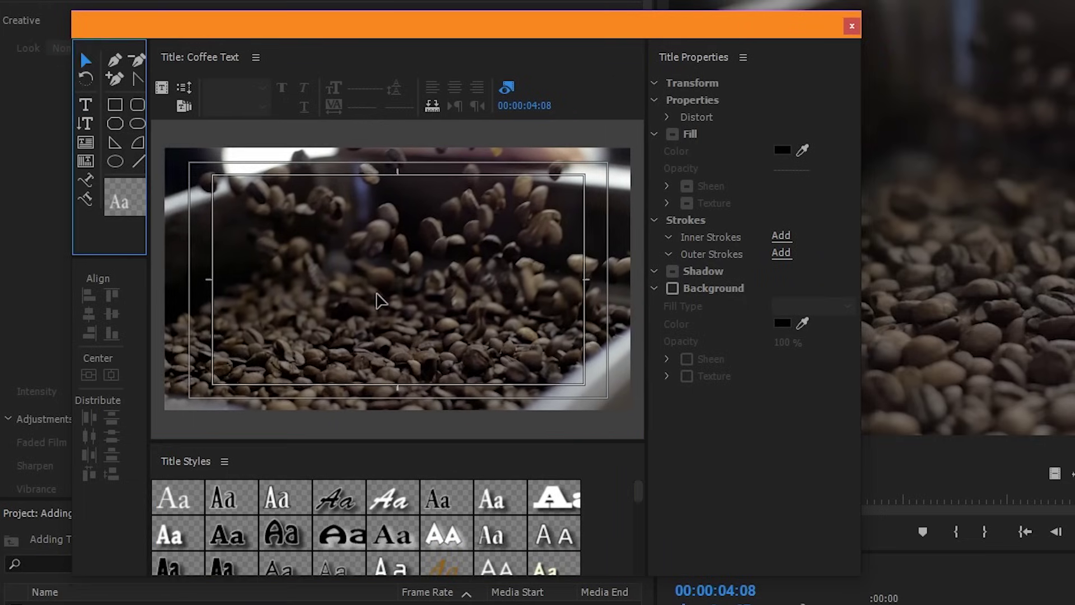
- Draw a text box across the title frame with the Type tool and type 'Coffee'
{"action": "left_click", "coordinate": [85, 105]}
{"action": "left_click_drag", "start_coordinate": [215, 206], "coordinate": [584, 363]}
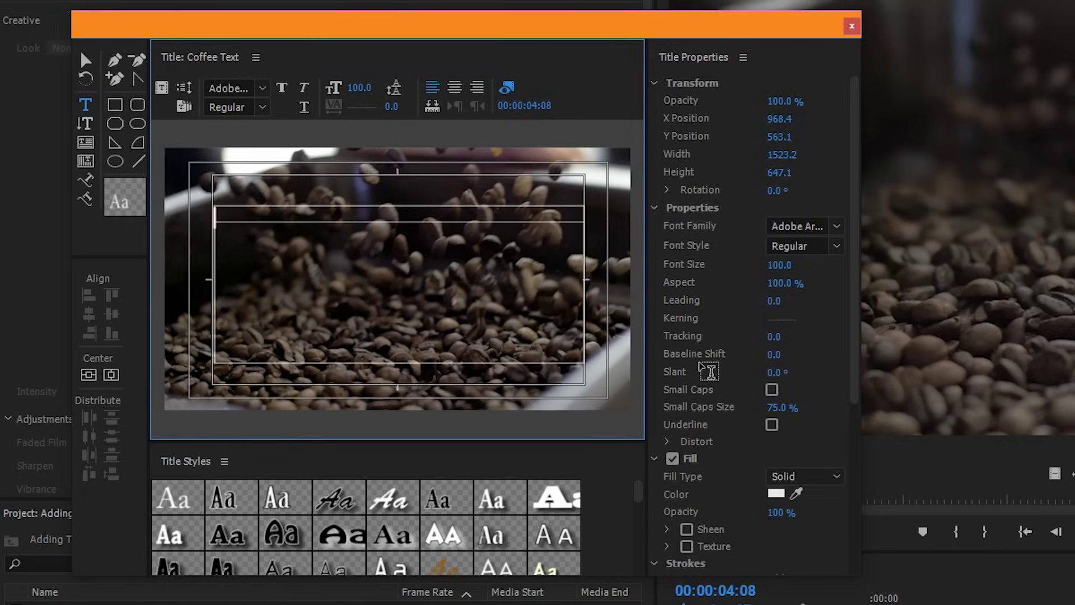
{"action": "type", "text": "Coffee"}
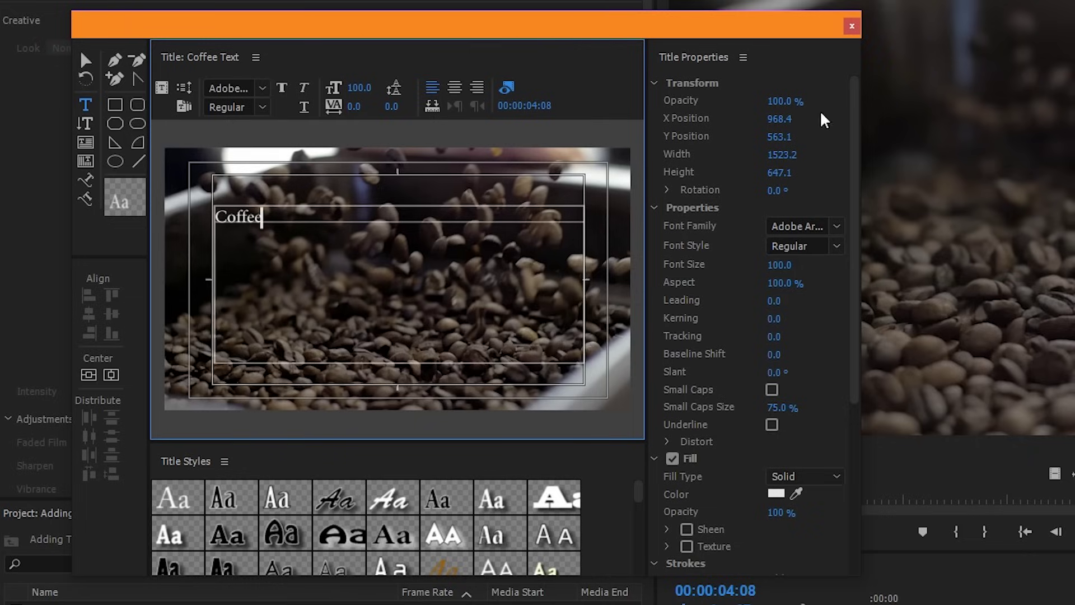
- Close the Titler and place Coffee Text on V2 above the bean footage
{"action": "left_click", "coordinate": [852, 29]}
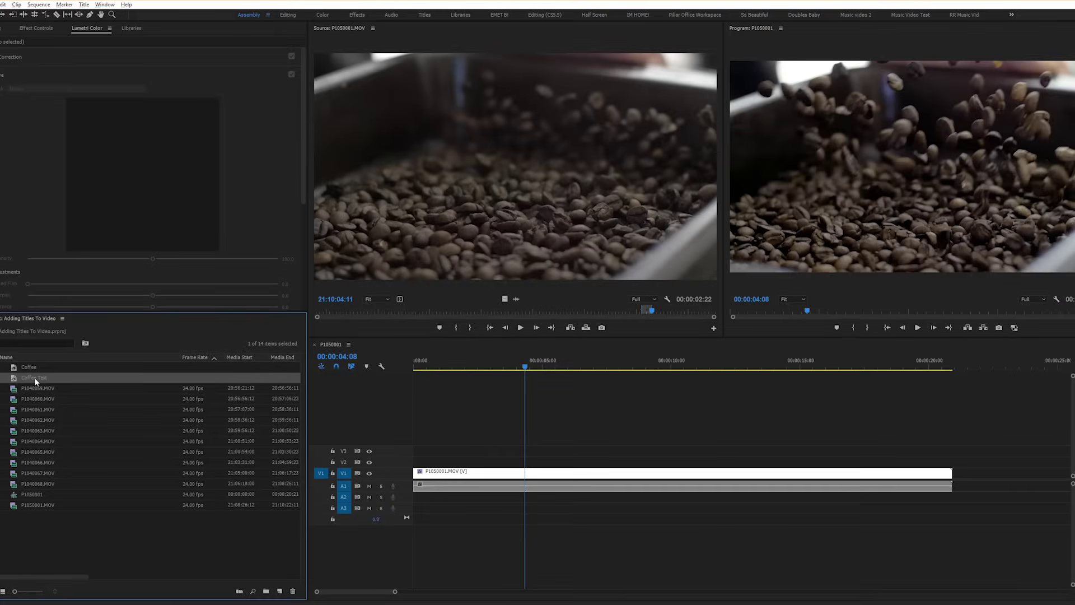
{"action": "left_click_drag", "start_coordinate": [35, 381], "coordinate": [416, 461]}
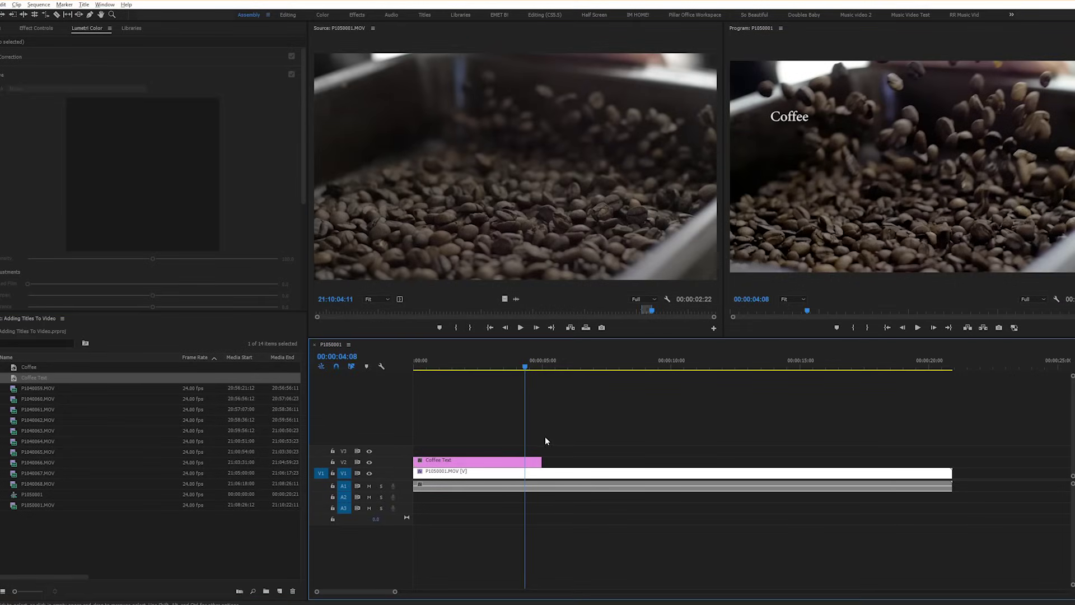
{"action": "left_click", "coordinate": [524, 367]}
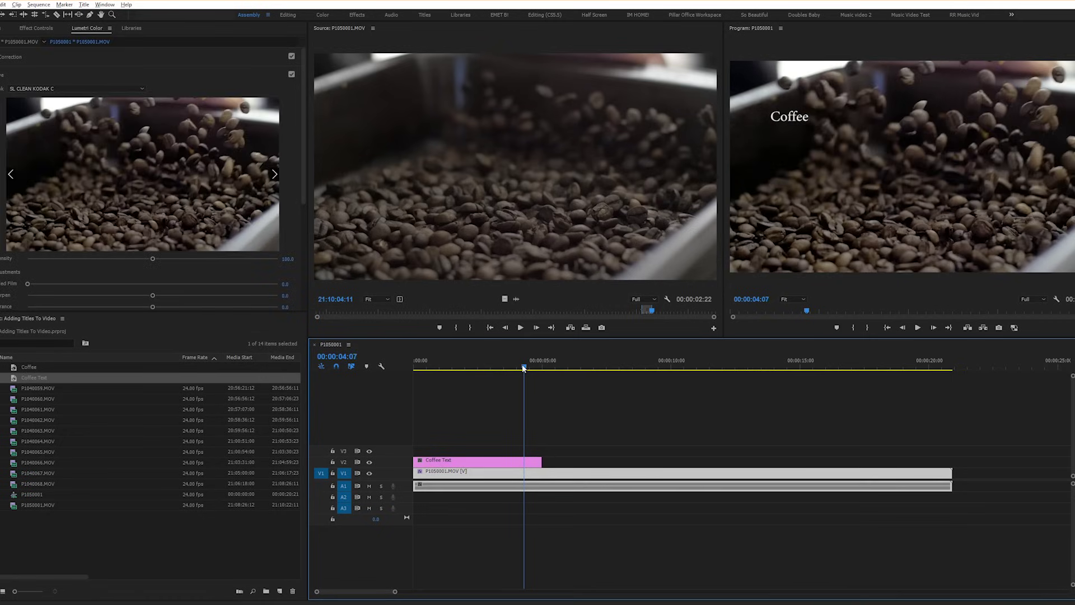
{"action": "left_click_drag", "start_coordinate": [523, 368], "coordinate": [551, 369]}
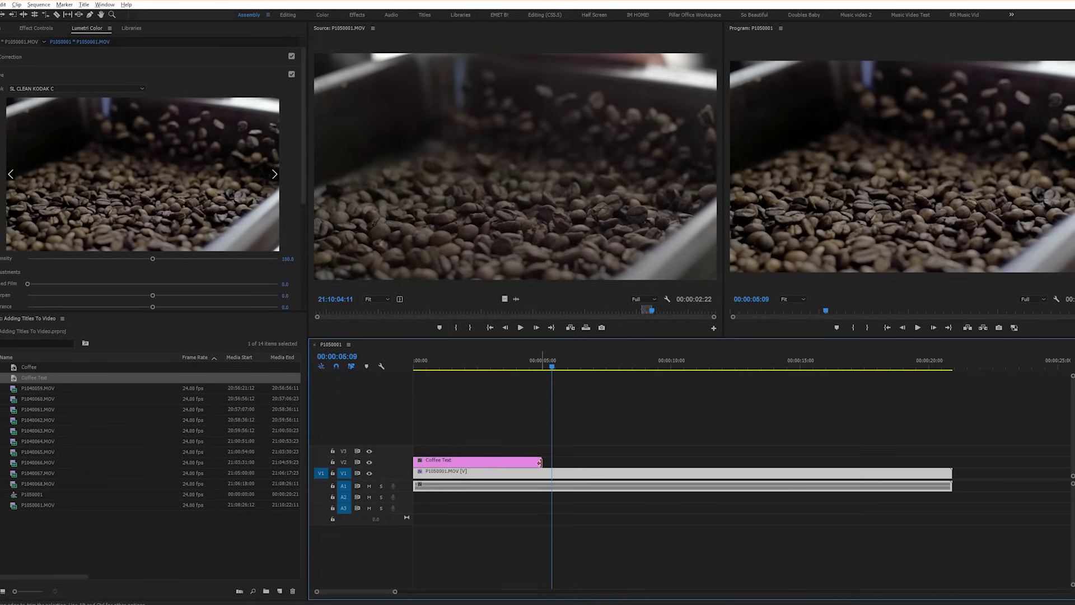
- Extend the Coffee Text clip to the footage's end and return the playhead to 00:00:04:00
{"action": "left_click_drag", "start_coordinate": [541, 463], "coordinate": [954, 455]}
{"action": "left_click", "coordinate": [524, 418]}
{"action": "left_click", "coordinate": [516, 418]}
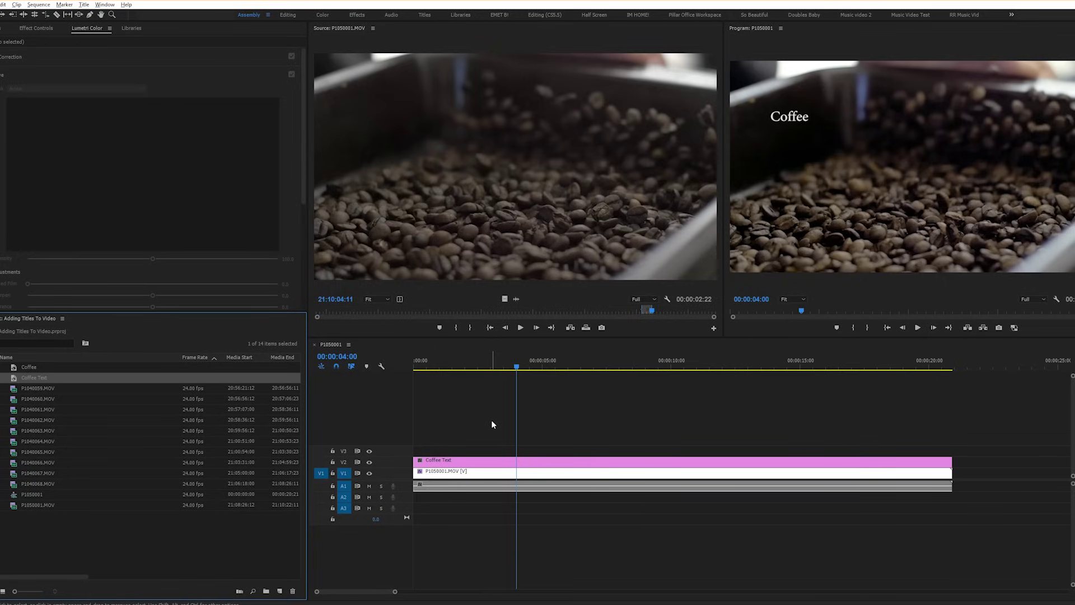
{"action": "left_click", "coordinate": [55, 390]}
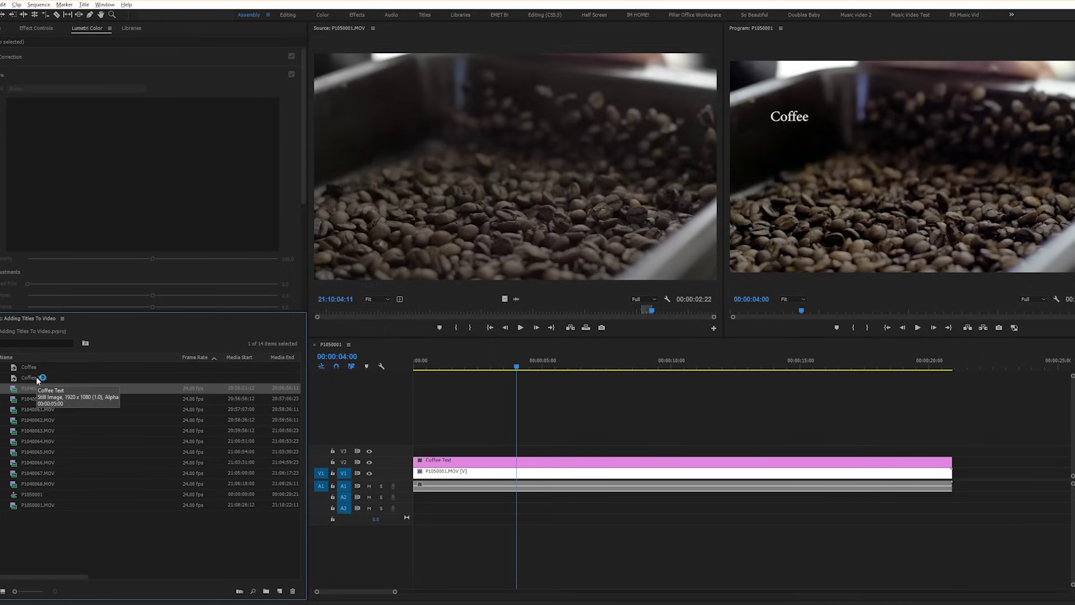
{"action": "left_click", "coordinate": [37, 378]}
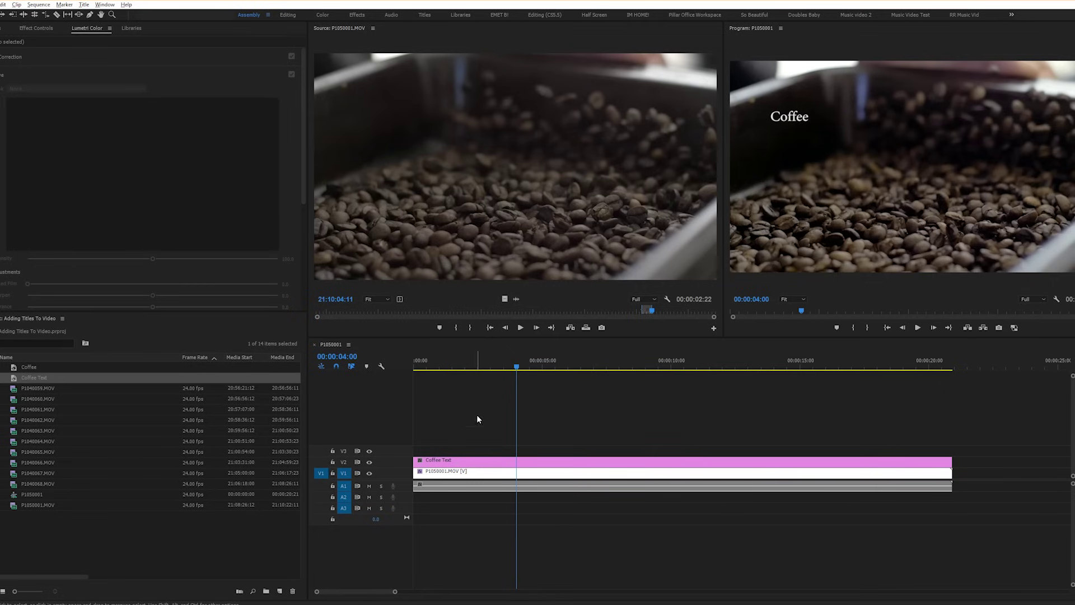
- Reopen the Coffee Text title and set the word in Bebas Neue Regular
{"action": "double_click", "coordinate": [480, 462]}
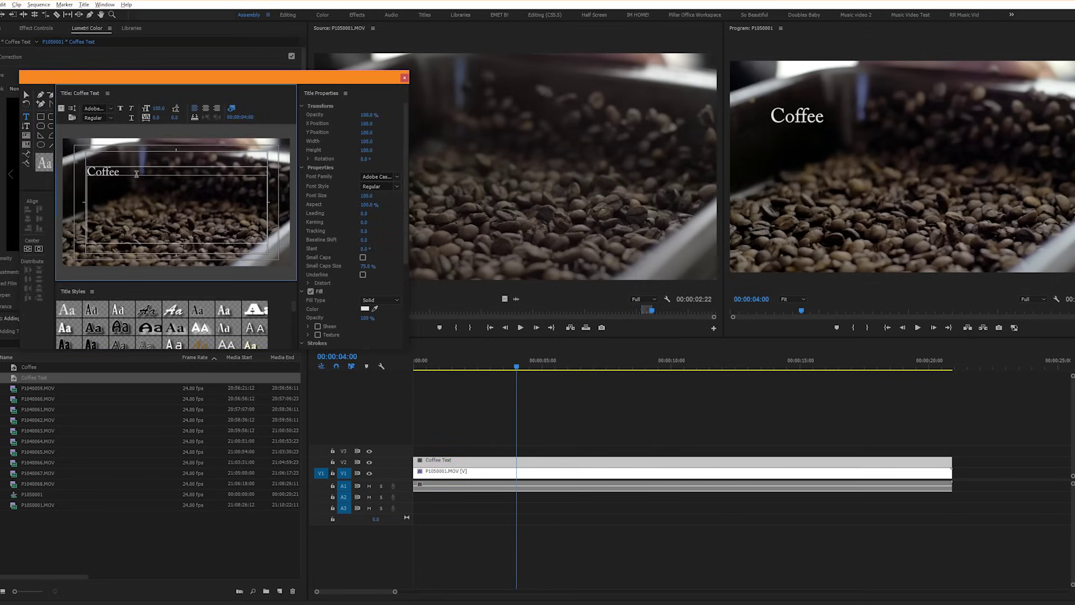
{"action": "left_click_drag", "start_coordinate": [146, 172], "coordinate": [87, 171]}
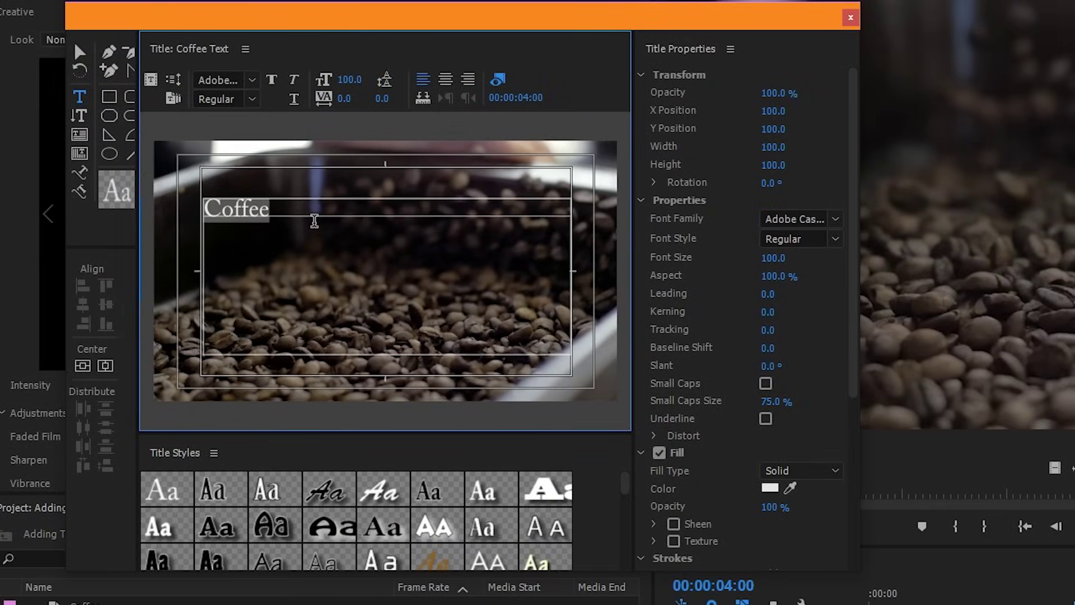
{"action": "left_click", "coordinate": [252, 81]}
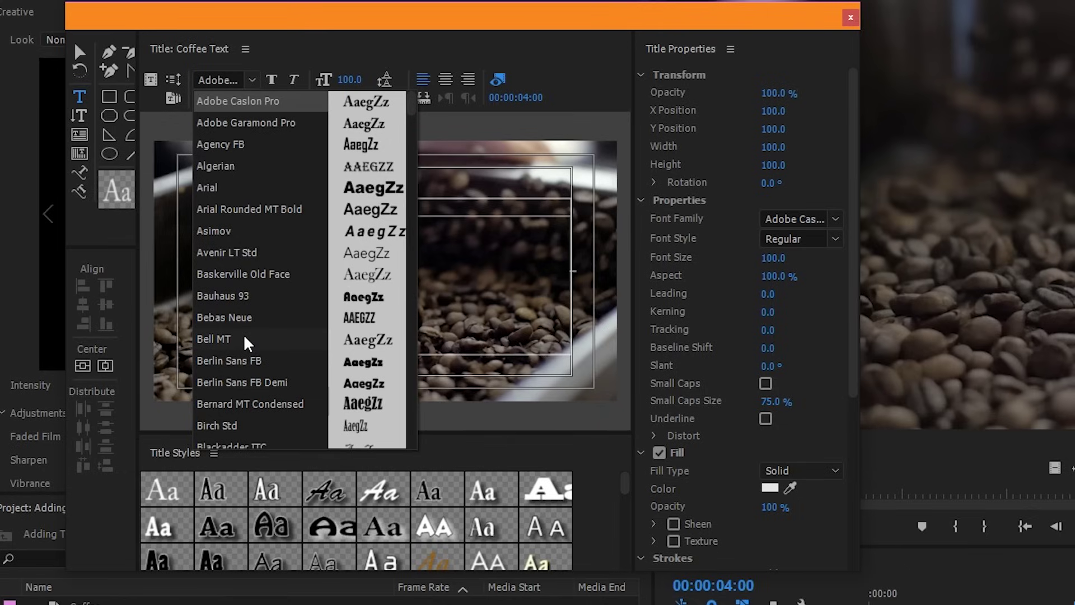
{"action": "scroll", "coordinate": [250, 350], "scroll_direction": "down", "scroll_amount": 3}
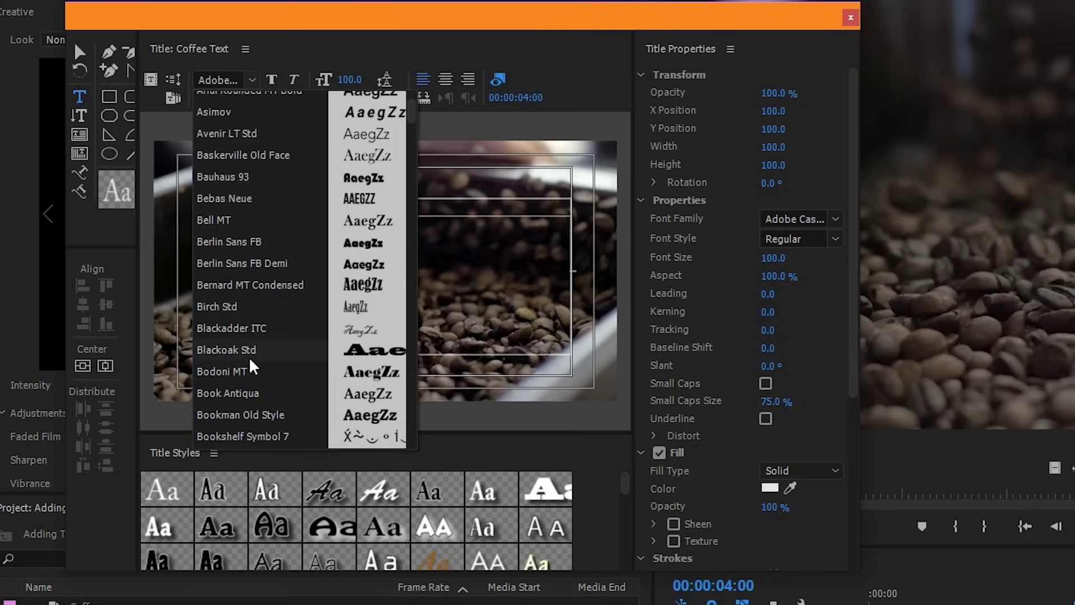
{"action": "scroll", "coordinate": [250, 366], "scroll_direction": "up", "scroll_amount": 3}
{"action": "left_click", "coordinate": [240, 312]}
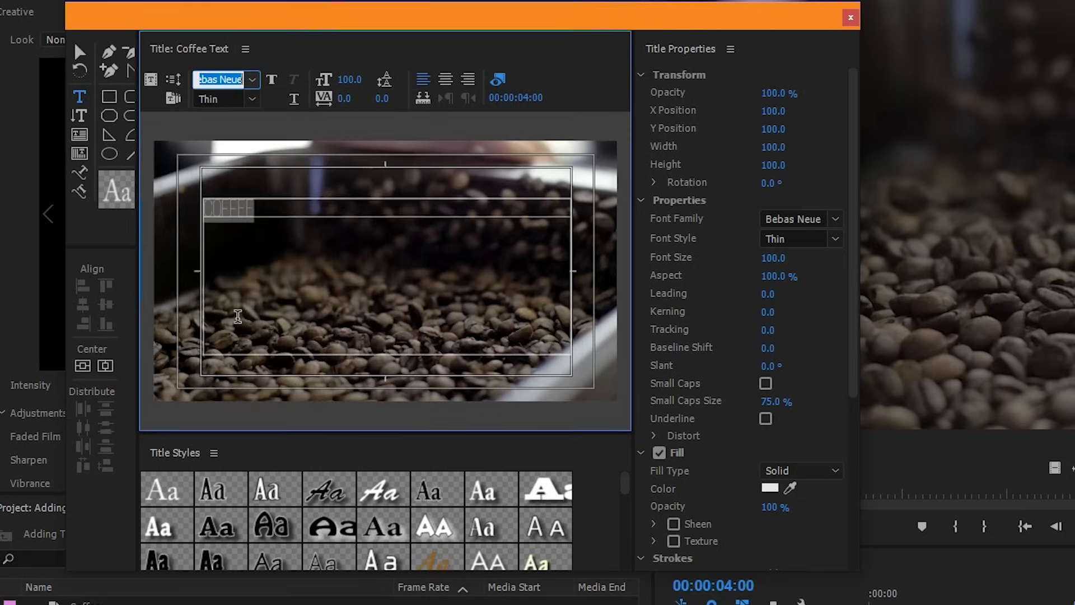
{"action": "left_click", "coordinate": [252, 99]}
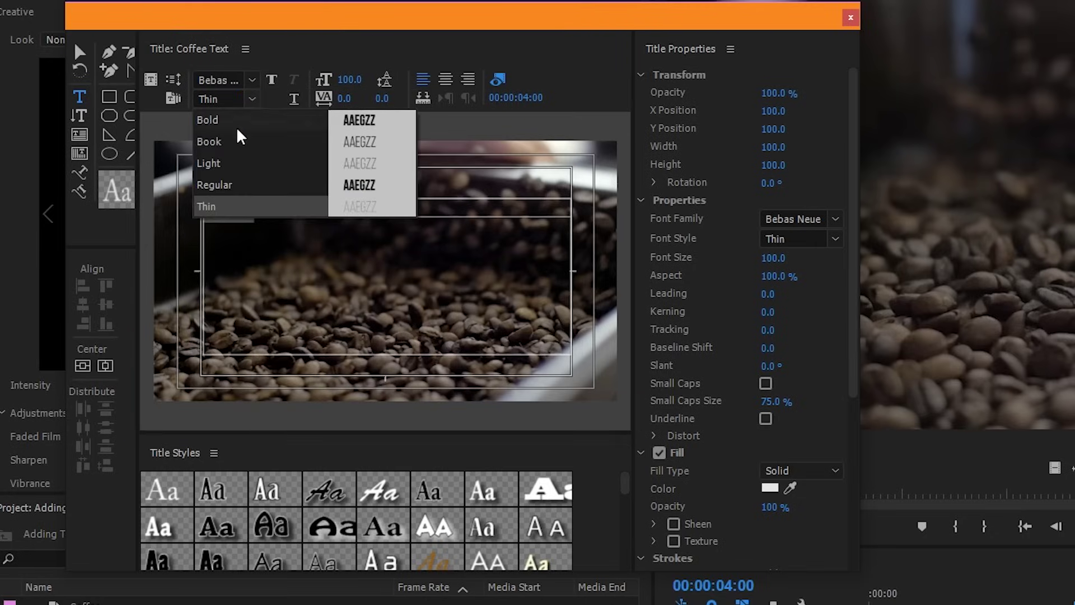
{"action": "left_click", "coordinate": [218, 185]}
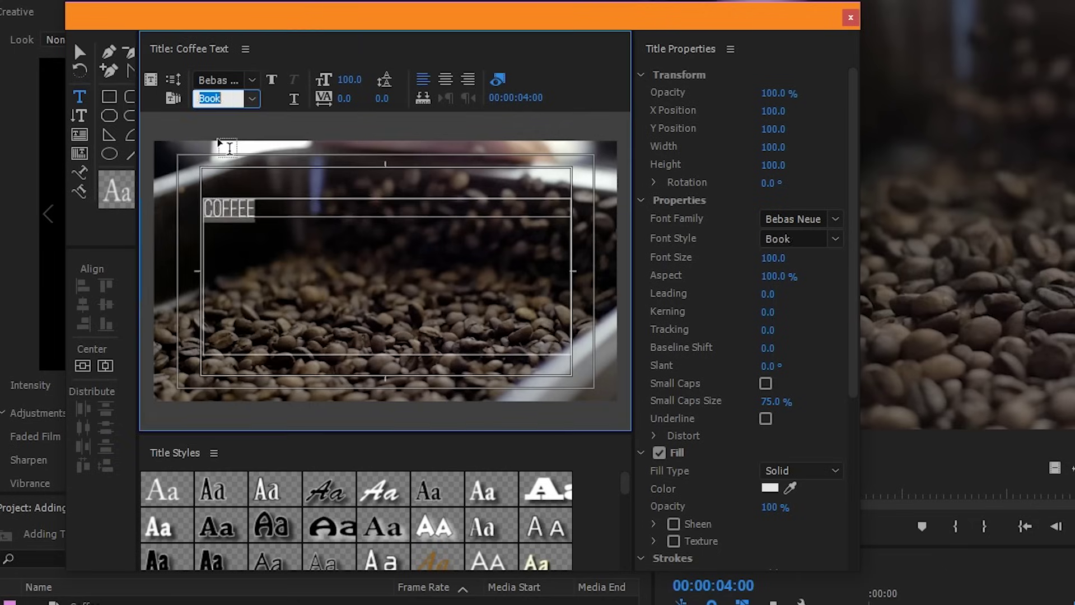
- Set the COFFEE font size to 350
{"action": "mouse_move", "coordinate": [351, 79]}
{"action": "left_mouse_down"}
{"action": "mouse_move", "coordinate": [622, 79]}
{"action": "mouse_move", "coordinate": [364, 79]}
{"action": "left_mouse_up"}
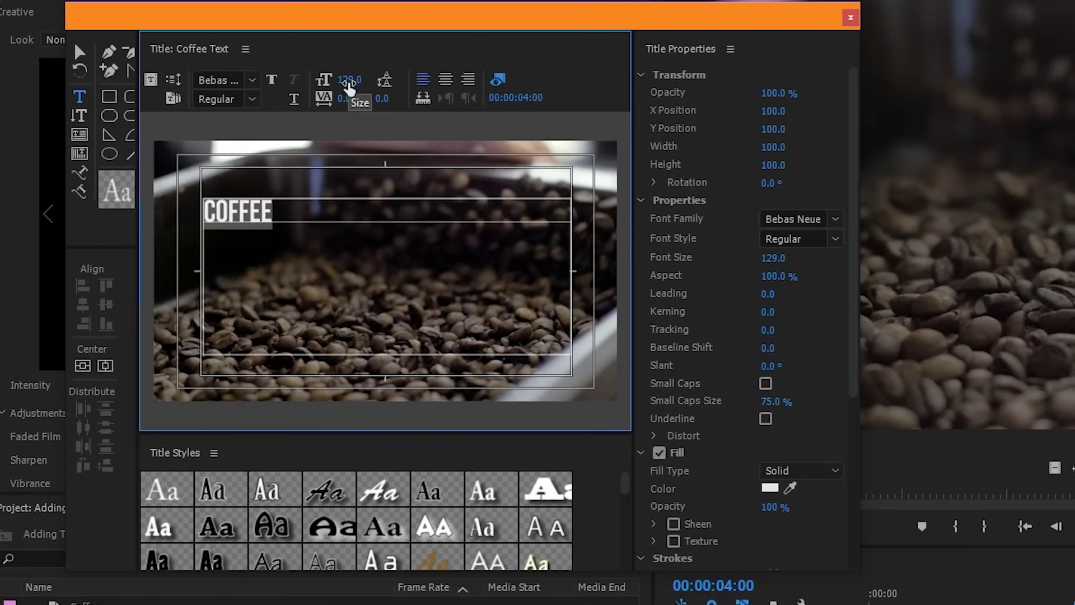
{"action": "left_click", "coordinate": [352, 79]}
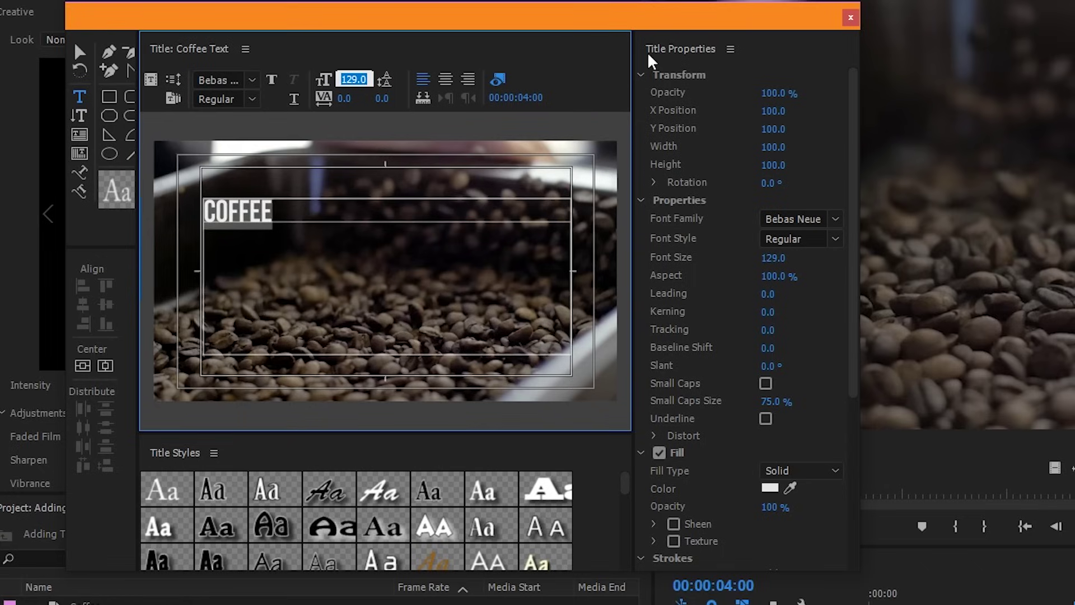
{"action": "type", "text": "350"}
{"action": "key", "text": "Return"}
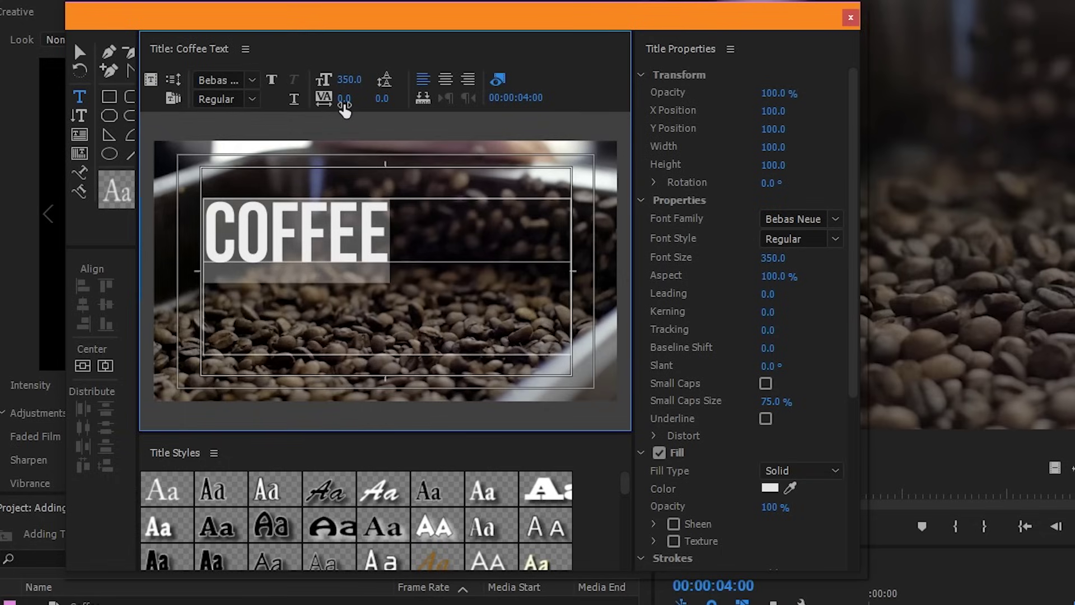
- Spread COFFEE's letters to kerning 71 and set leading to 0
{"action": "left_click_drag", "start_coordinate": [343, 98], "coordinate": [385, 89]}
{"action": "left_click", "coordinate": [505, 208]}
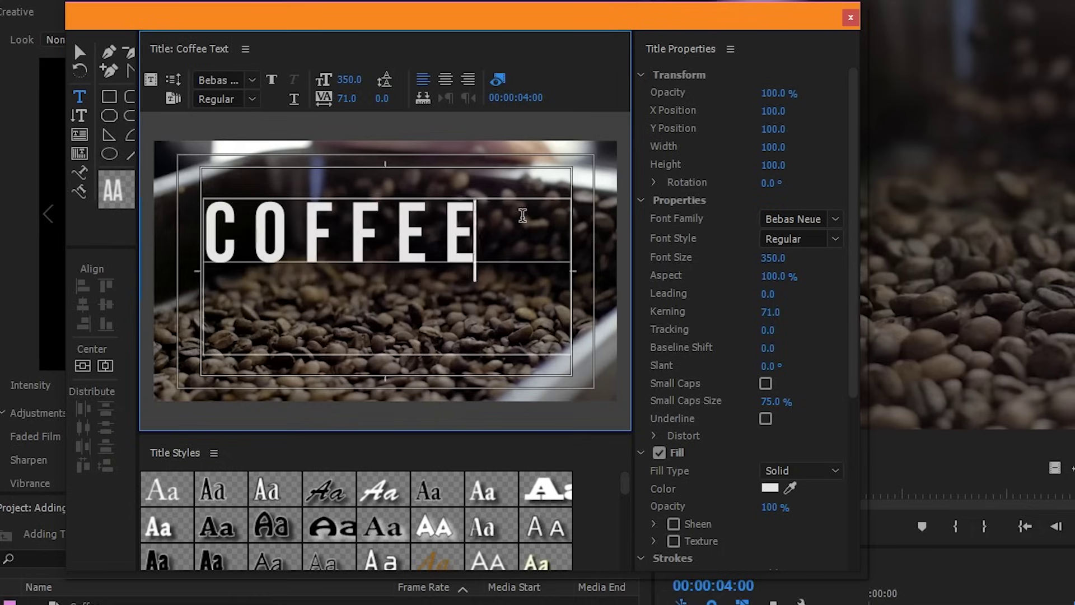
{"action": "key", "text": "Return"}
{"action": "type", "text": "A"}
{"action": "key", "text": "ctrl+a"}
{"action": "left_click_drag", "start_coordinate": [382, 98], "coordinate": [360, 98]}
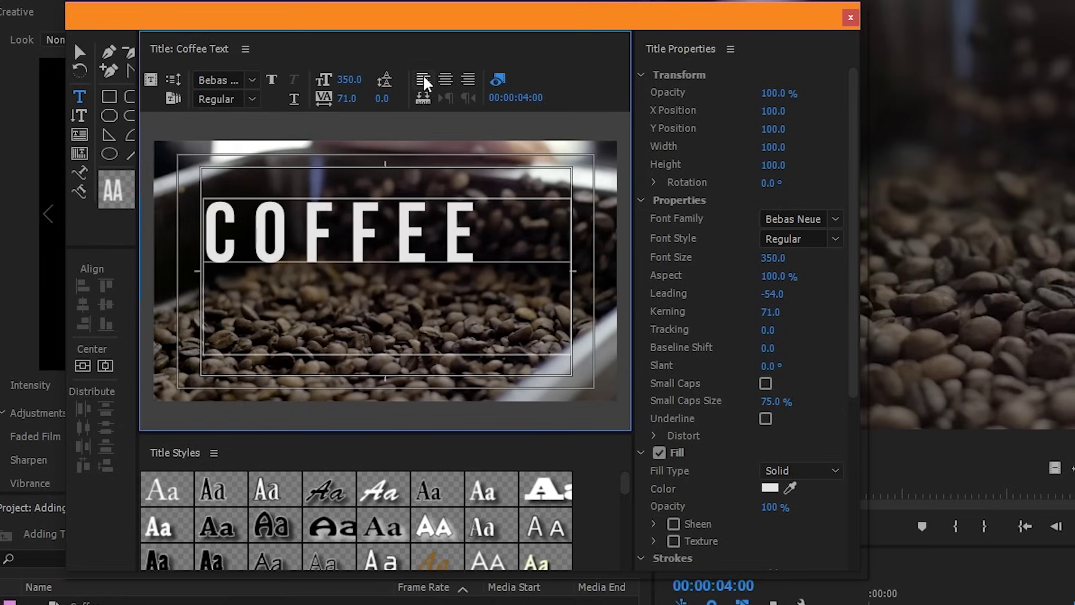
- Center-align COFFEE in its text box and toggle the background video off and on
{"action": "left_click", "coordinate": [445, 80]}
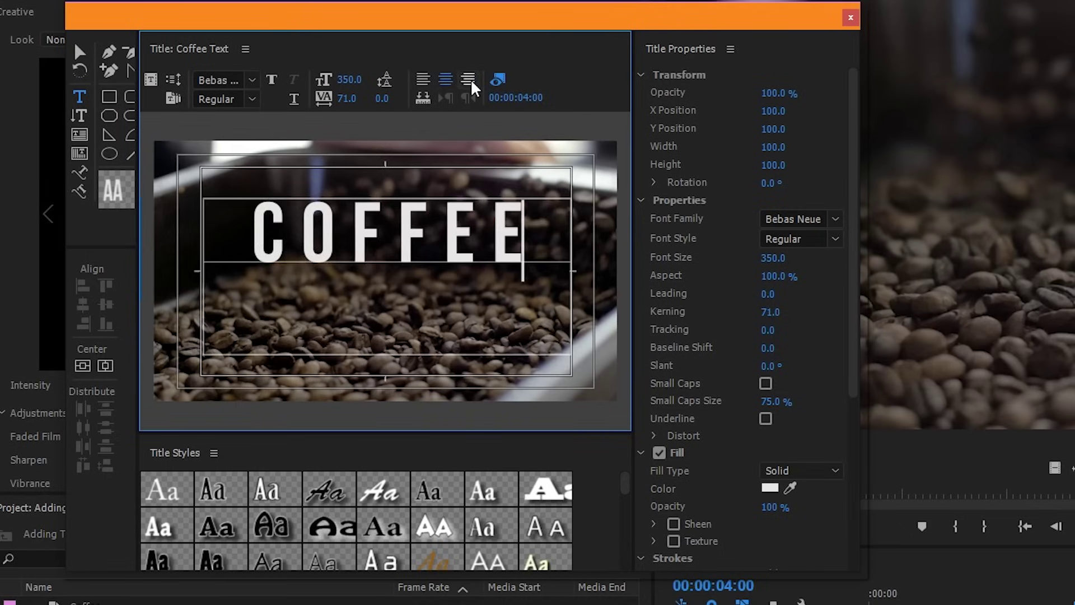
{"action": "left_click", "coordinate": [469, 79]}
{"action": "key", "text": "ctrl+z"}
{"action": "left_click", "coordinate": [498, 79]}
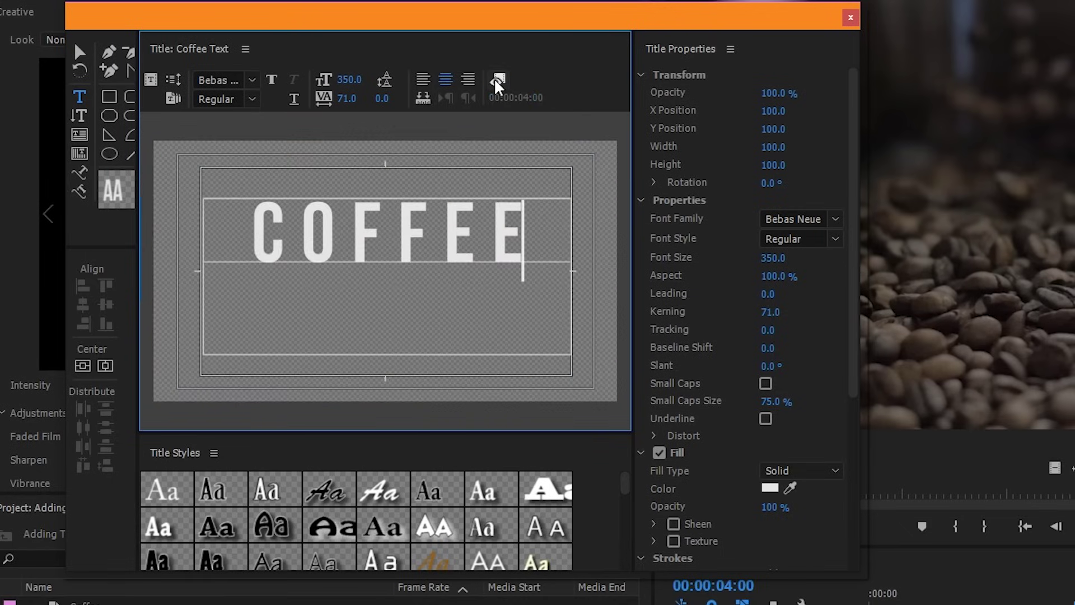
{"action": "left_click", "coordinate": [497, 79]}
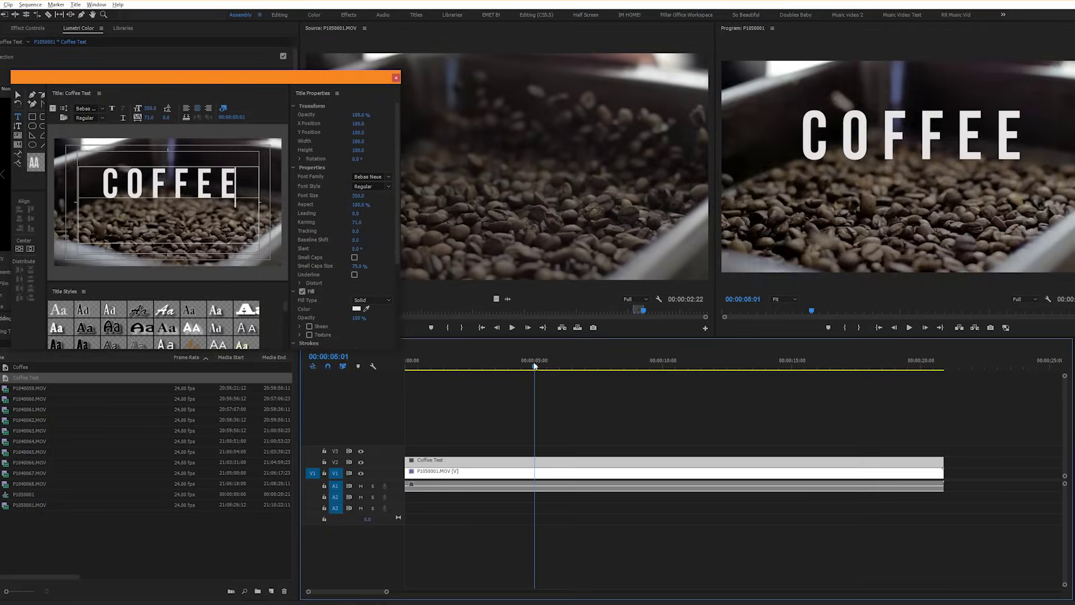
- Scrub the playhead to 00:00:05:13 to preview COFFEE over the falling beans
{"action": "left_click_drag", "start_coordinate": [534, 366], "coordinate": [548, 365]}
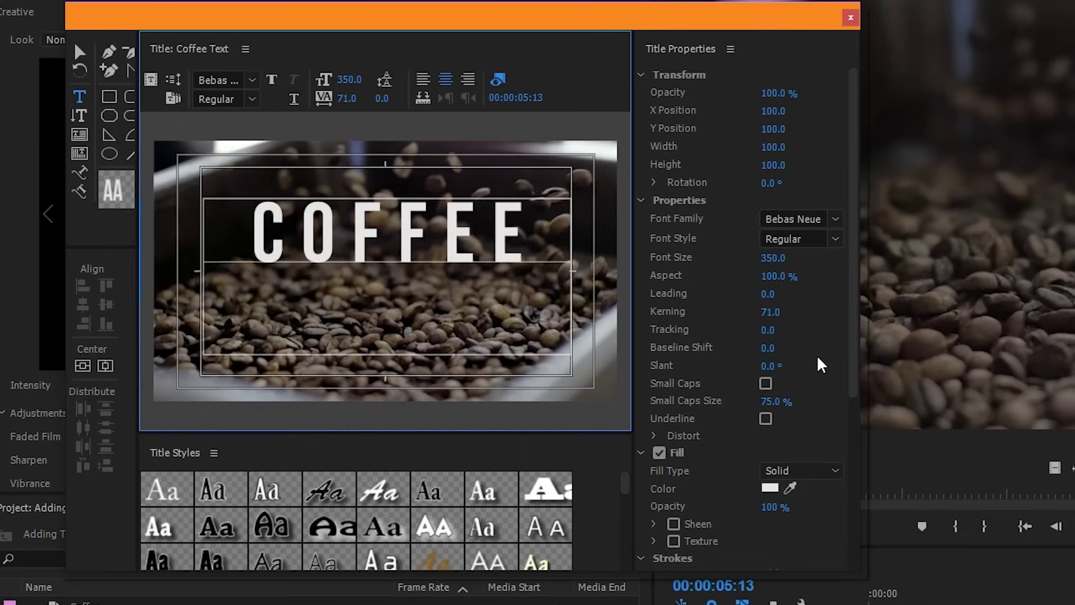
{"action": "scroll", "coordinate": [772, 451], "scroll_direction": "down", "scroll_amount": 2}
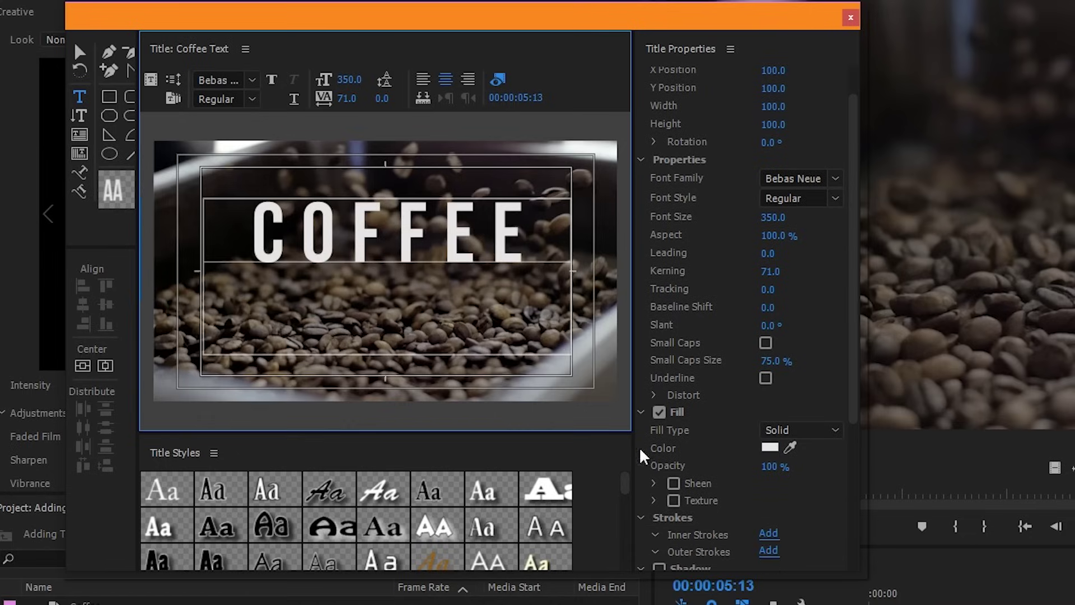
- Try a red fill on COFFEE, then set the fill back to white
{"action": "left_click", "coordinate": [770, 448]}
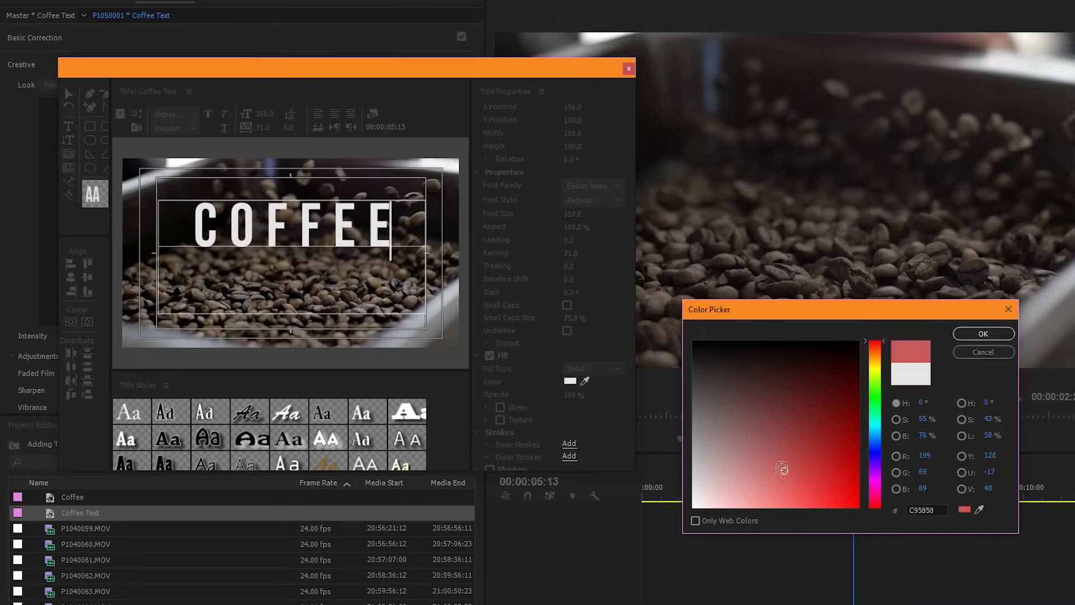
{"action": "mouse_move", "coordinate": [1059, 561]}
{"action": "left_mouse_down"}
{"action": "mouse_move", "coordinate": [1074, 501]}
{"action": "mouse_move", "coordinate": [1074, 603]}
{"action": "left_mouse_up"}
{"action": "left_click", "coordinate": [974, 335]}
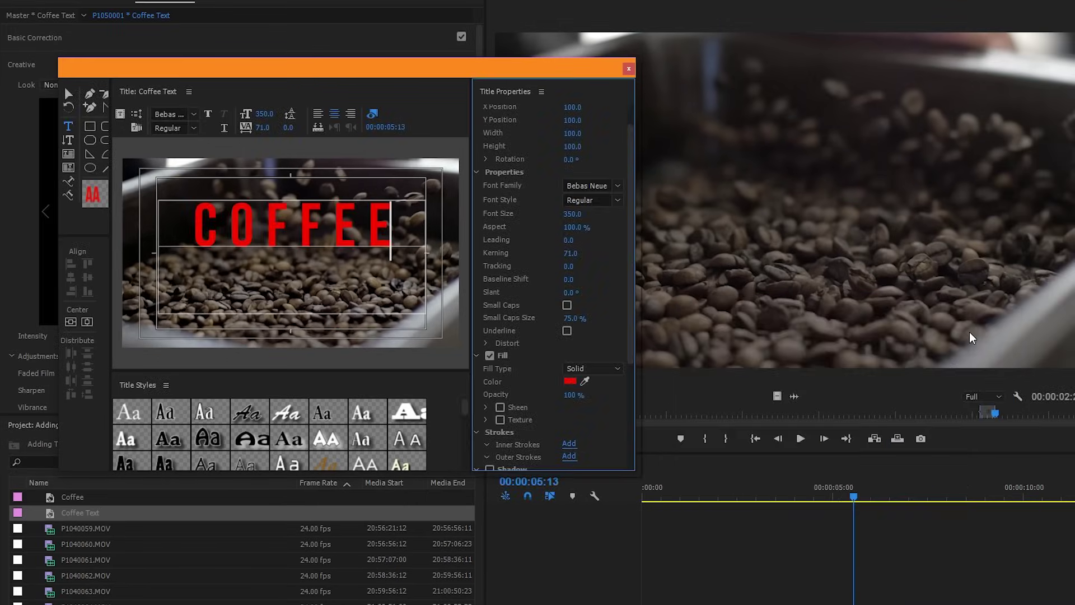
{"action": "left_click", "coordinate": [570, 381]}
{"action": "left_click", "coordinate": [693, 507]}
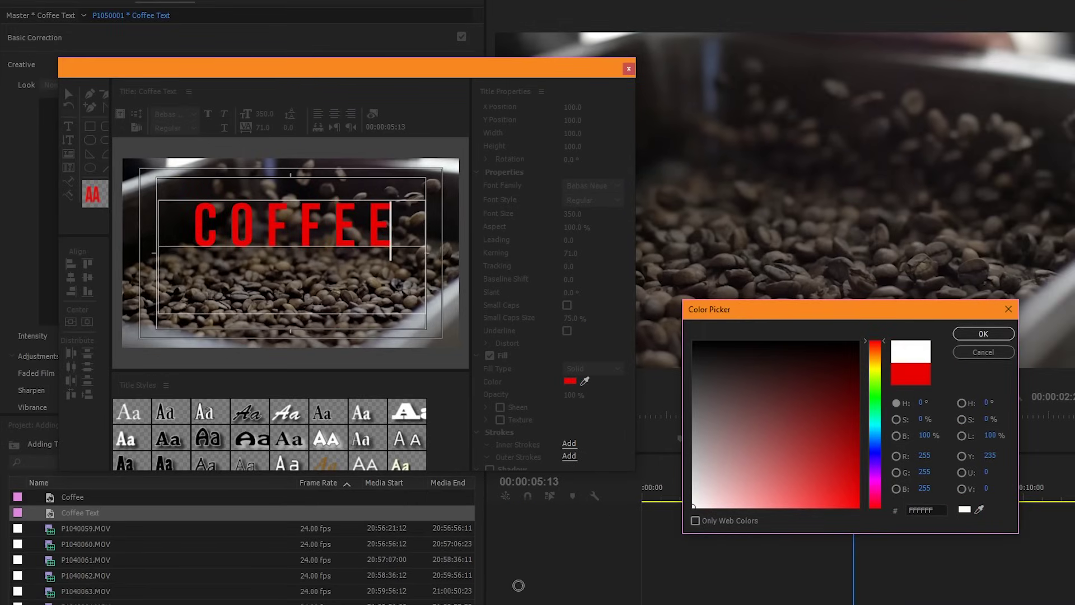
{"action": "left_click", "coordinate": [983, 333]}
- Add a black outer stroke of size 10, undoing a trial red stroke colour
{"action": "scroll", "coordinate": [566, 337], "scroll_direction": "down", "scroll_amount": 3}
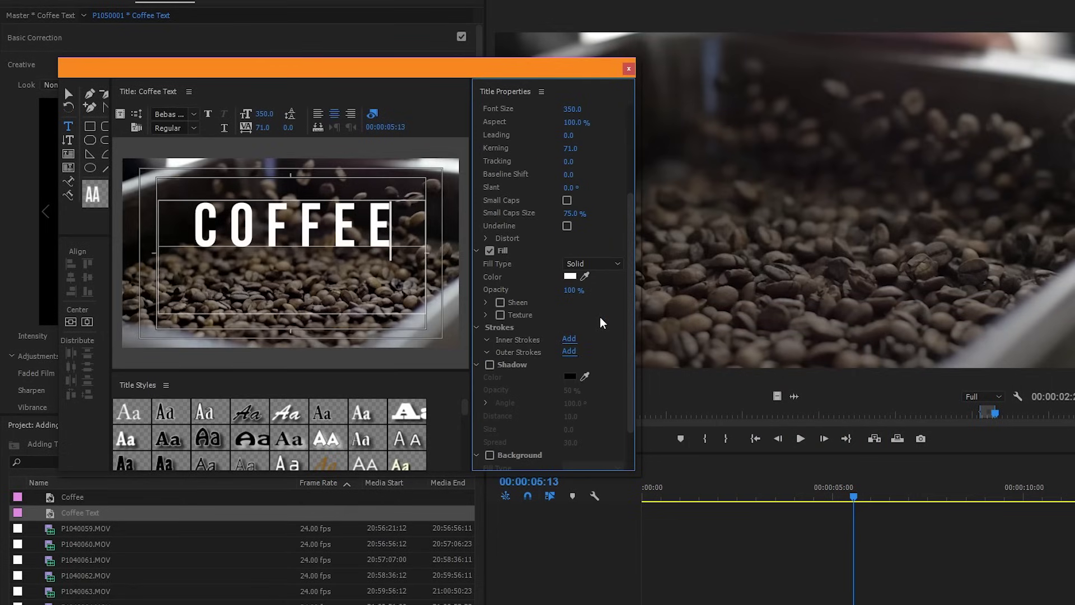
{"action": "left_click", "coordinate": [569, 352]}
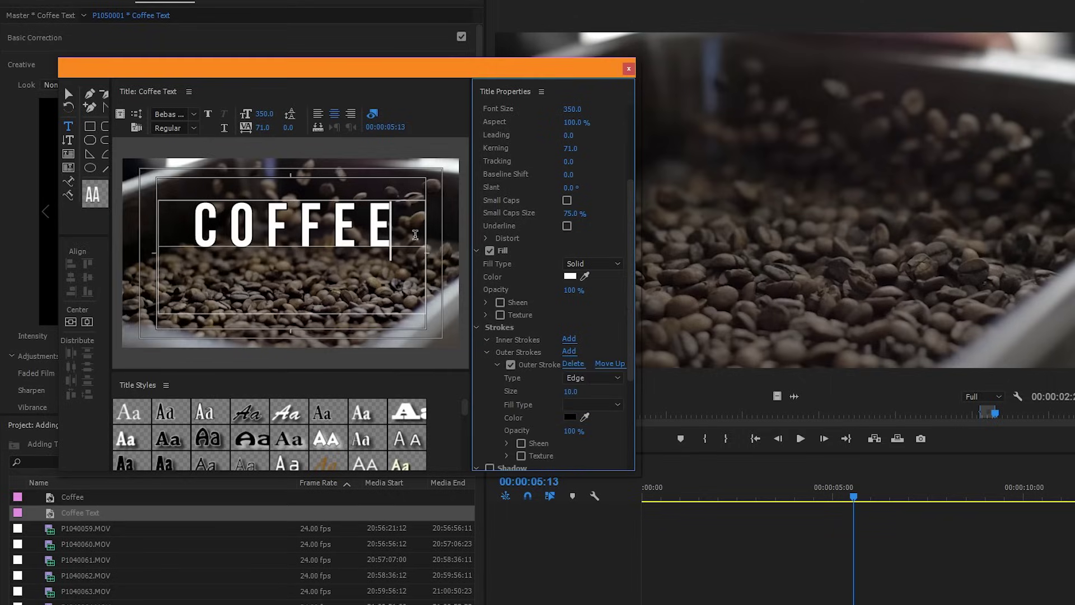
{"action": "left_click_drag", "start_coordinate": [570, 391], "coordinate": [602, 391]}
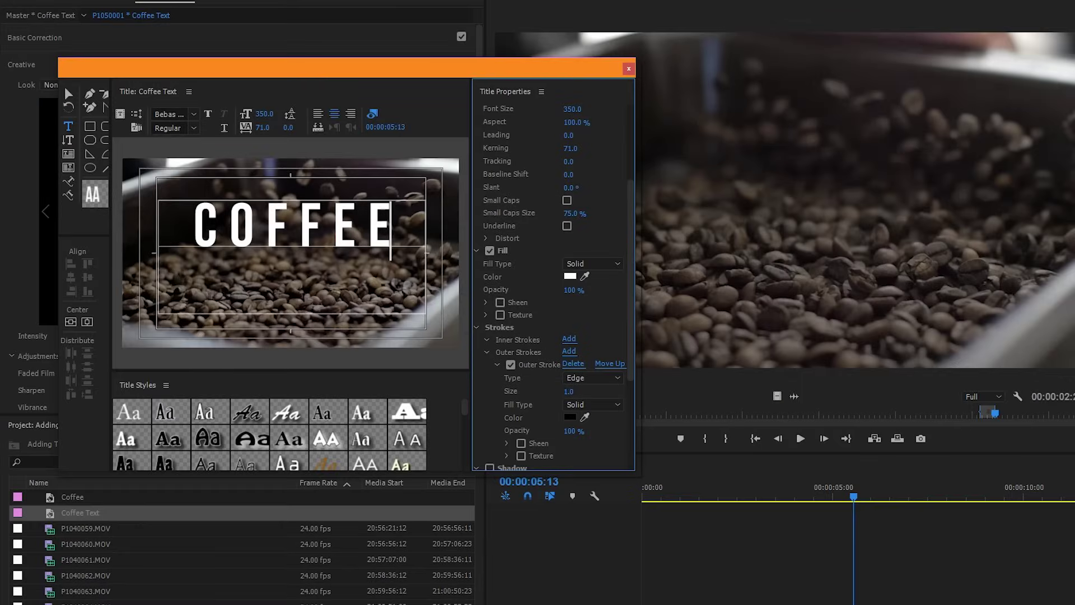
{"action": "left_click", "coordinate": [570, 418]}
{"action": "left_click_drag", "start_coordinate": [726, 424], "coordinate": [984, 409]}
{"action": "left_click", "coordinate": [983, 333]}
{"action": "key", "text": "ctrl+z"}
- Turn off the outer stroke and trial a drop shadow: size 97, 100% opacity, distance 101, angle -204°
{"action": "left_click", "coordinate": [511, 365]}
{"action": "scroll", "coordinate": [540, 401], "scroll_direction": "down", "scroll_amount": 3}
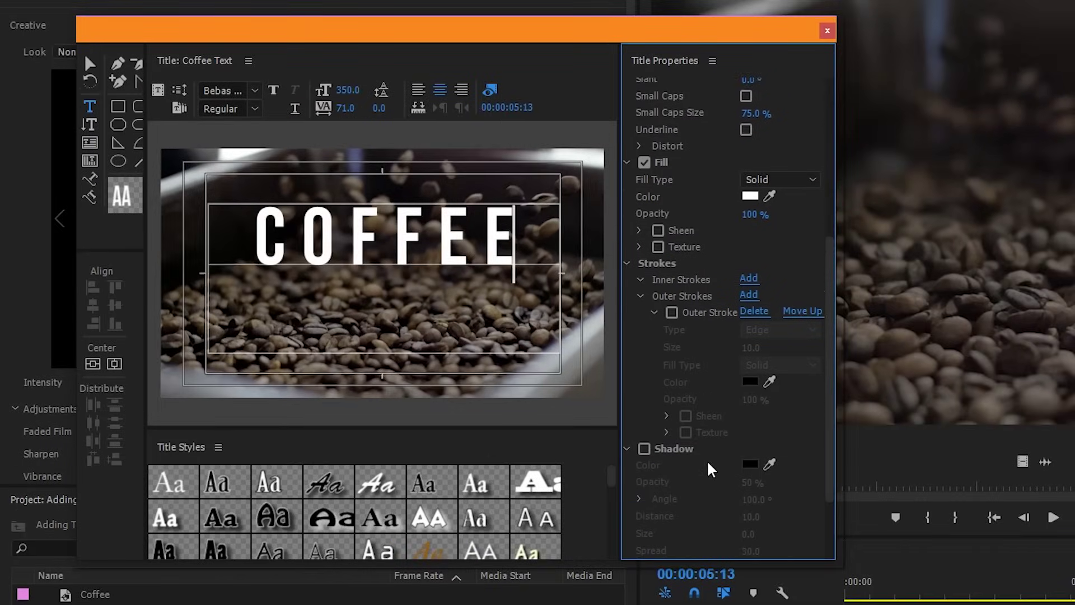
{"action": "scroll", "coordinate": [710, 469], "scroll_direction": "down", "scroll_amount": 1}
{"action": "left_click", "coordinate": [644, 422]}
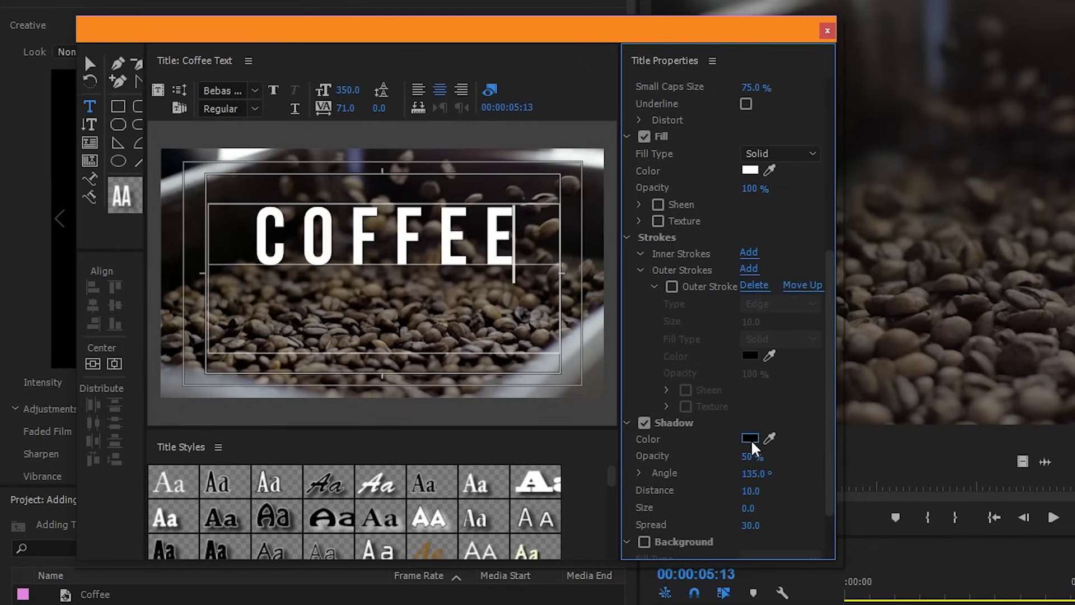
{"action": "left_click_drag", "start_coordinate": [749, 508], "coordinate": [803, 508]}
{"action": "left_click_drag", "start_coordinate": [751, 456], "coordinate": [779, 456]}
{"action": "left_click_drag", "start_coordinate": [749, 498], "coordinate": [802, 499]}
{"action": "left_click_drag", "start_coordinate": [755, 473], "coordinate": [616, 473]}
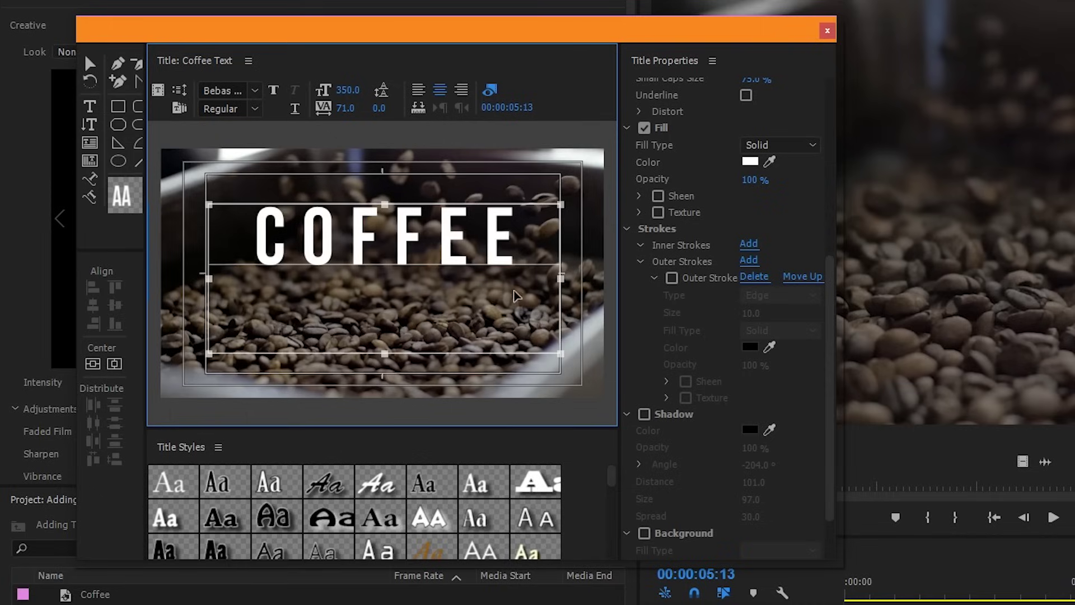
- Select the COFFEE text box with the Selection Tool and move it slightly lower
{"action": "double_click", "coordinate": [518, 296]}
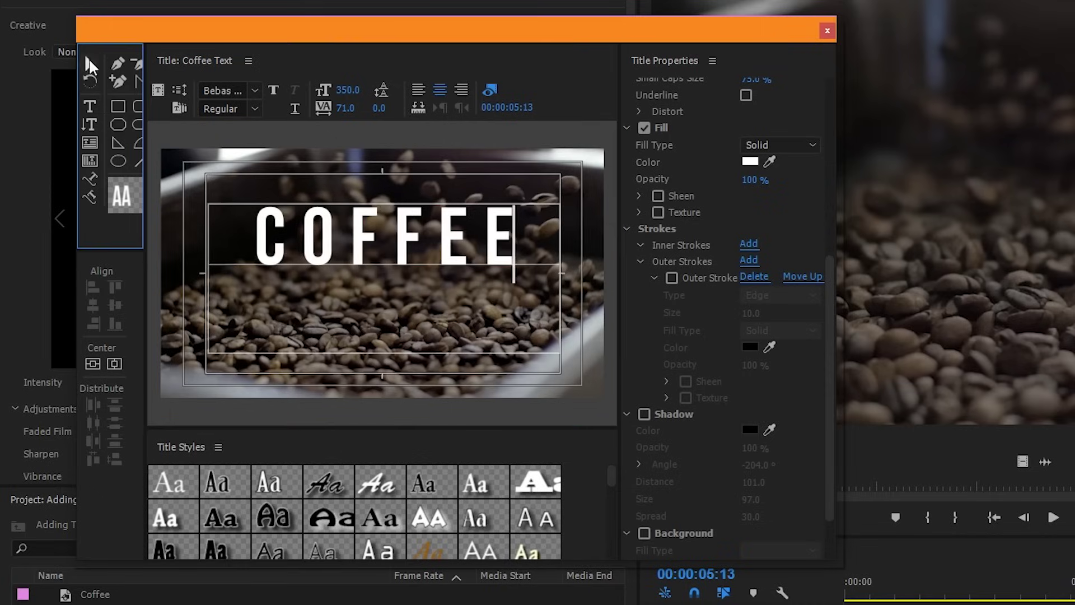
{"action": "left_click", "coordinate": [89, 59]}
{"action": "left_click", "coordinate": [428, 266]}
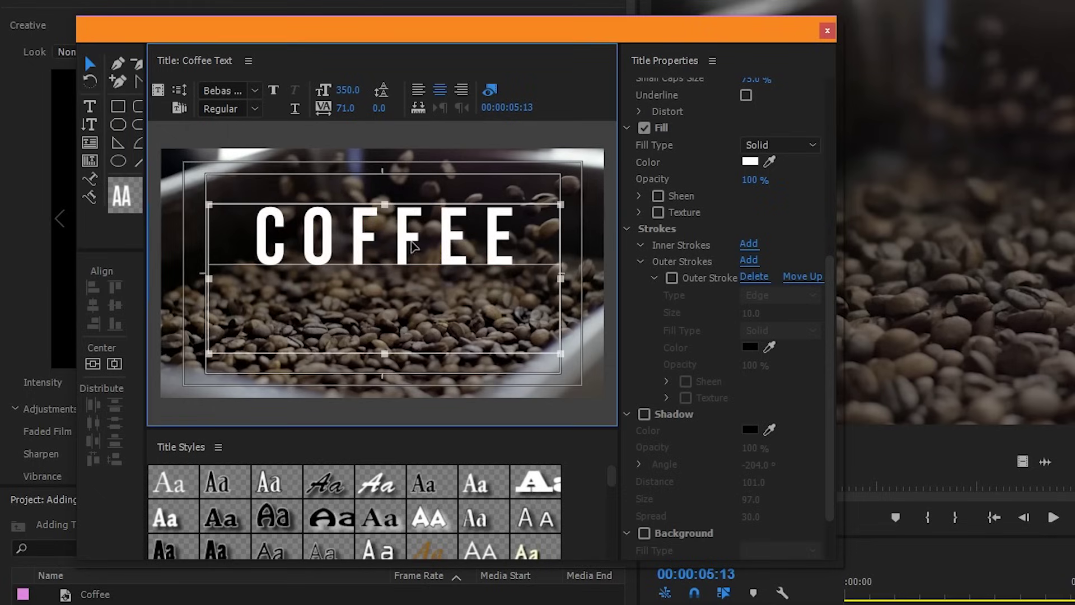
{"action": "mouse_move", "coordinate": [408, 238]}
{"action": "left_mouse_down"}
{"action": "mouse_move", "coordinate": [357, 255]}
{"action": "mouse_move", "coordinate": [381, 322]}
{"action": "mouse_move", "coordinate": [448, 273]}
{"action": "mouse_move", "coordinate": [395, 236]}
{"action": "mouse_move", "coordinate": [407, 239]}
{"action": "left_mouse_up"}
{"action": "left_click_drag", "start_coordinate": [385, 204], "coordinate": [384, 234]}
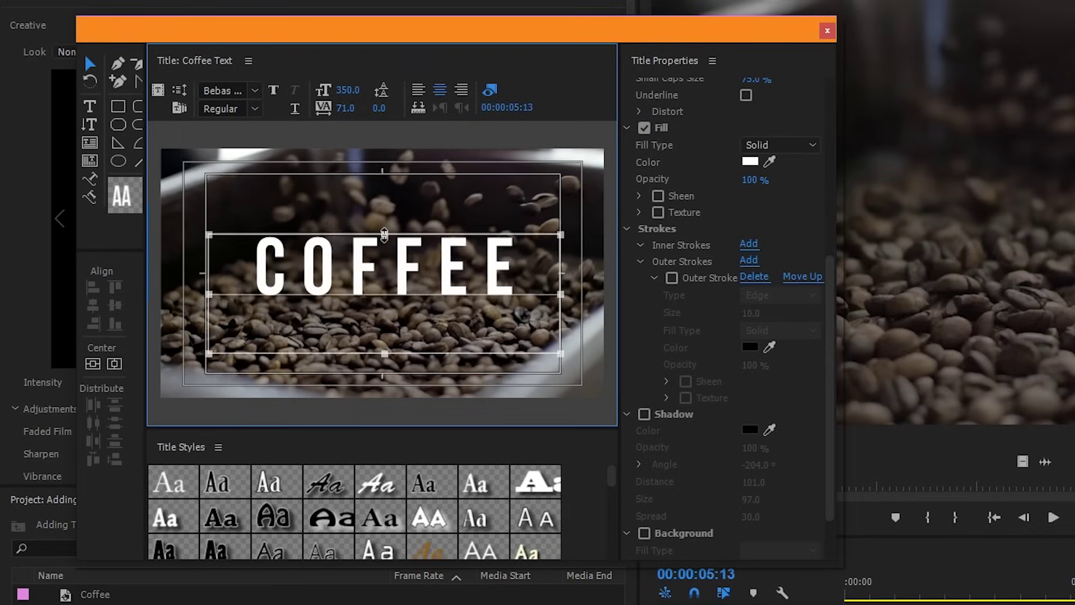
{"action": "key", "text": "ctrl+z"}
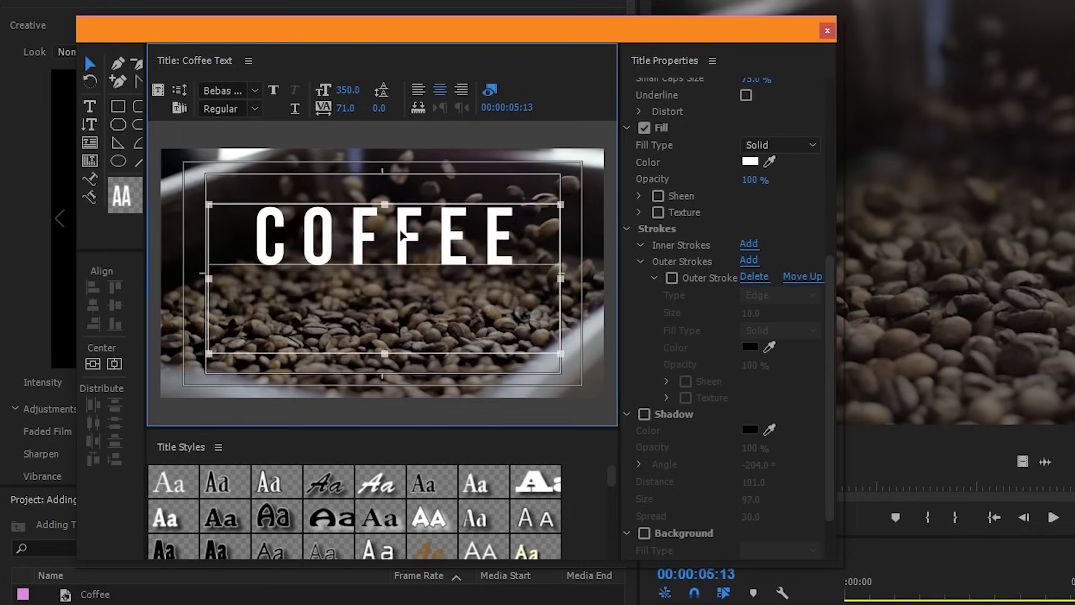
{"action": "left_click_drag", "start_coordinate": [402, 234], "coordinate": [409, 275]}
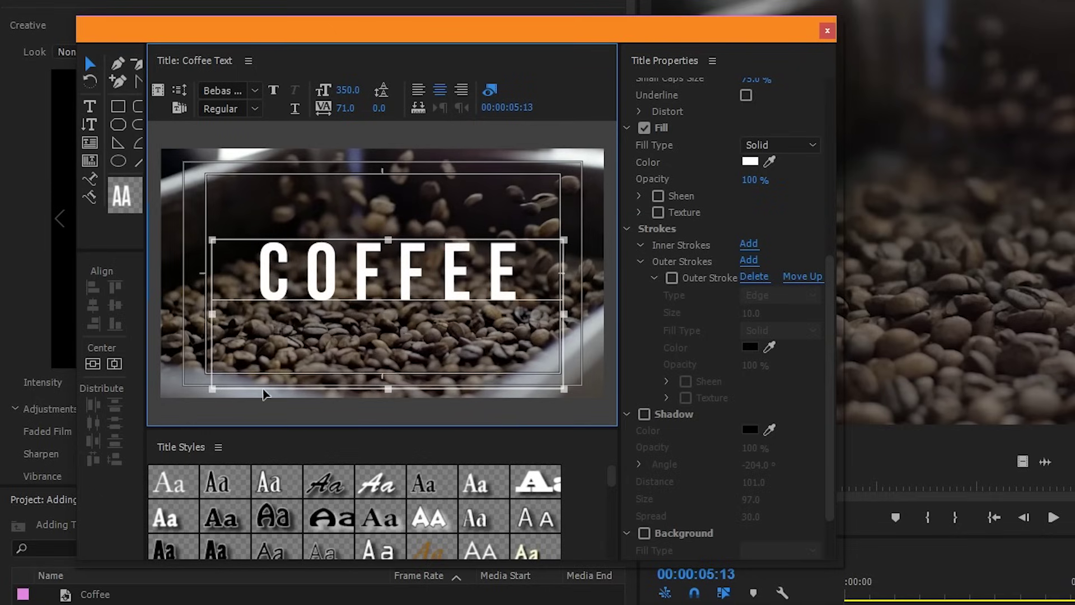
- Shrink COFFEE's text box to fit the word and centre it vertically and horizontally
{"action": "left_click", "coordinate": [92, 365]}
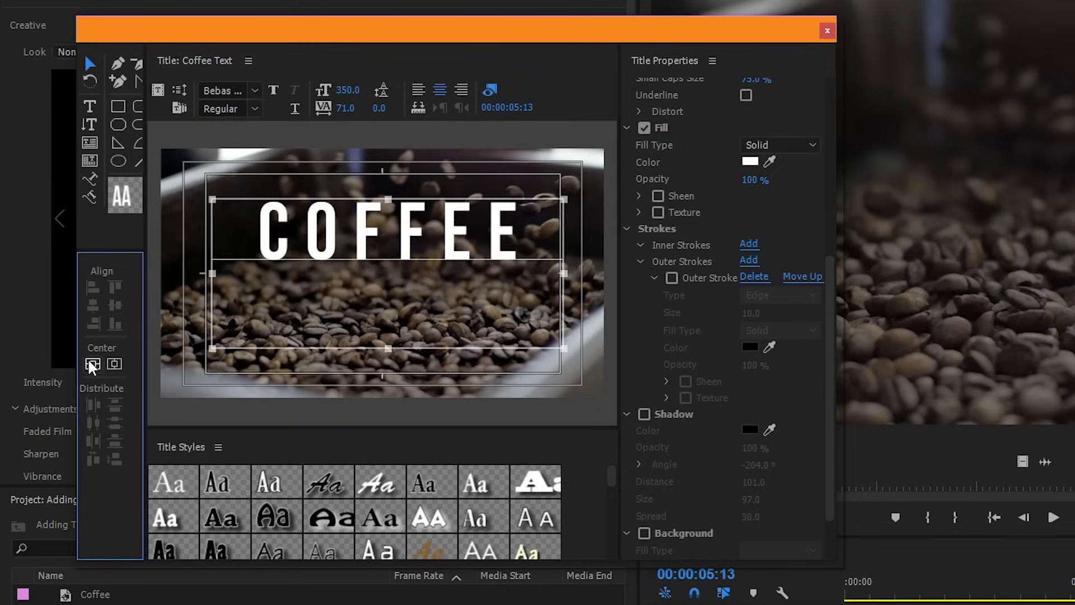
{"action": "left_click", "coordinate": [113, 364]}
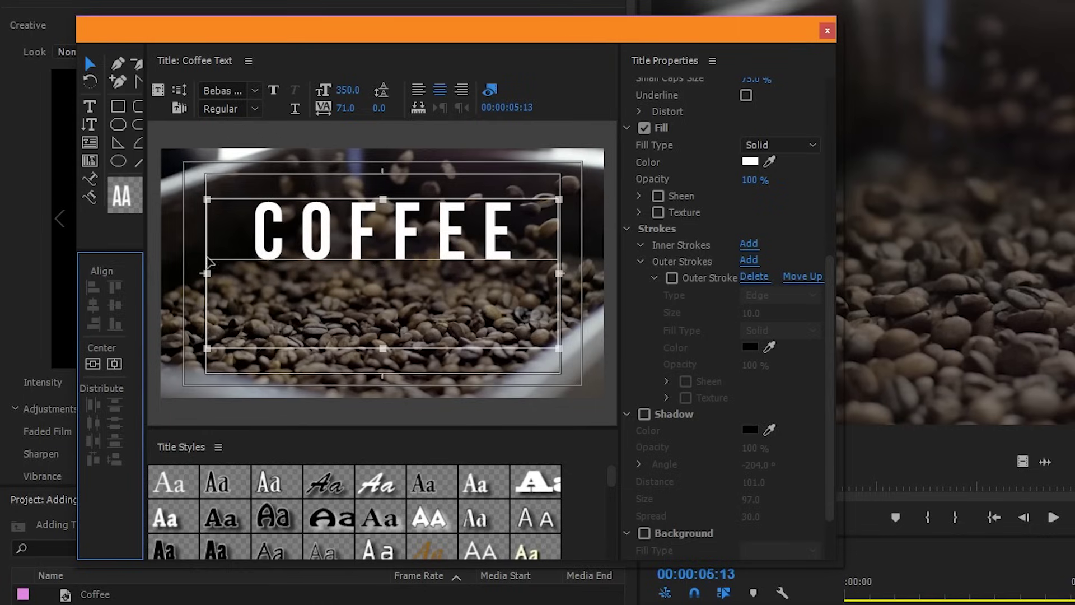
{"action": "left_click_drag", "start_coordinate": [383, 349], "coordinate": [377, 265]}
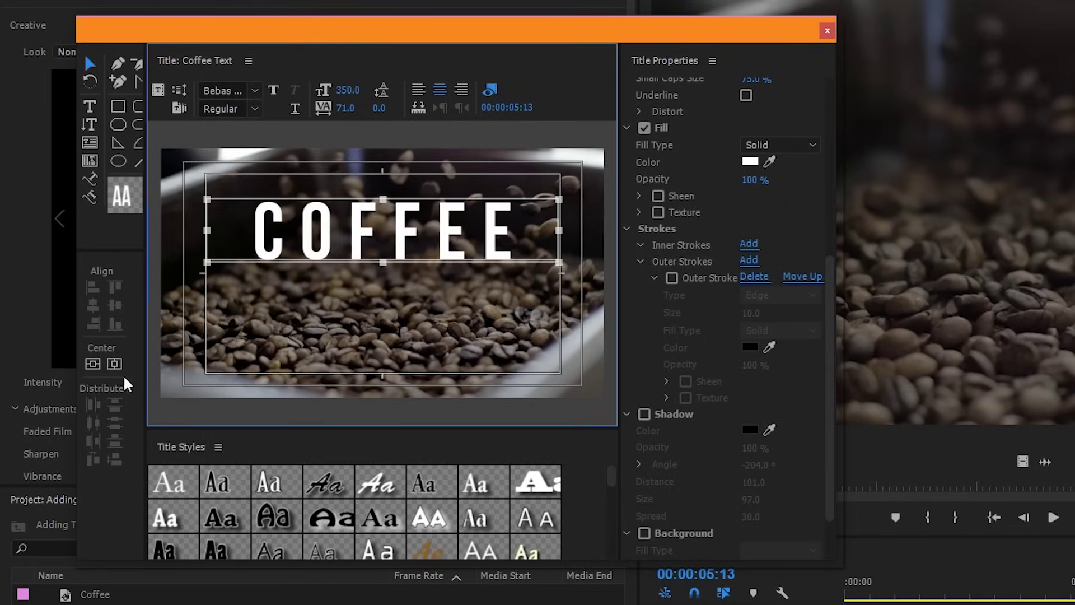
{"action": "left_click", "coordinate": [93, 364]}
{"action": "left_click", "coordinate": [114, 365]}
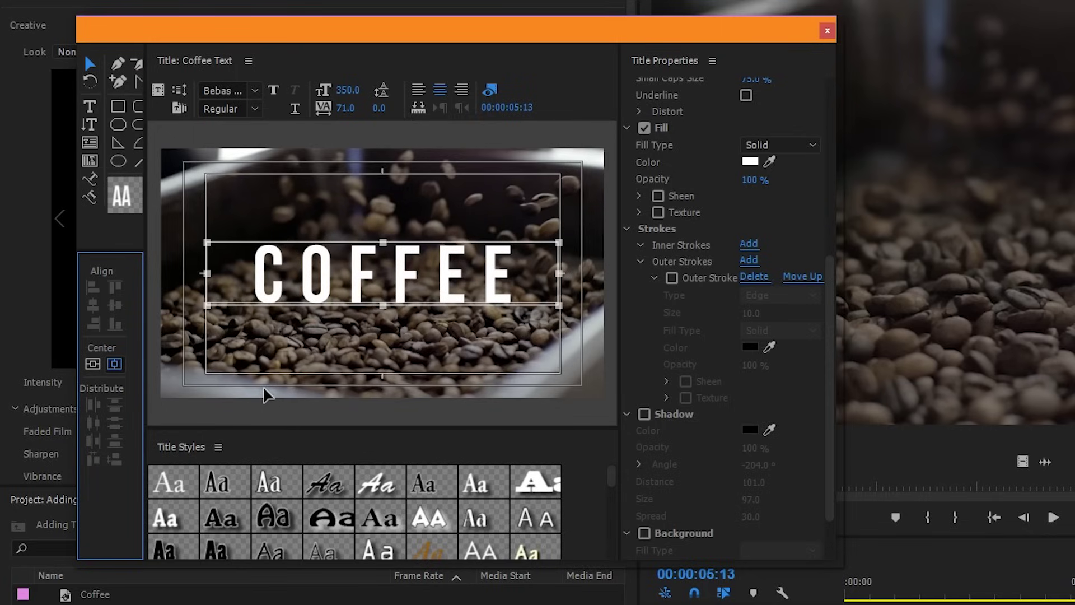
- Close the Titler and show the Coffee Text clip's settings in Effect Controls
{"action": "left_click", "coordinate": [827, 30]}
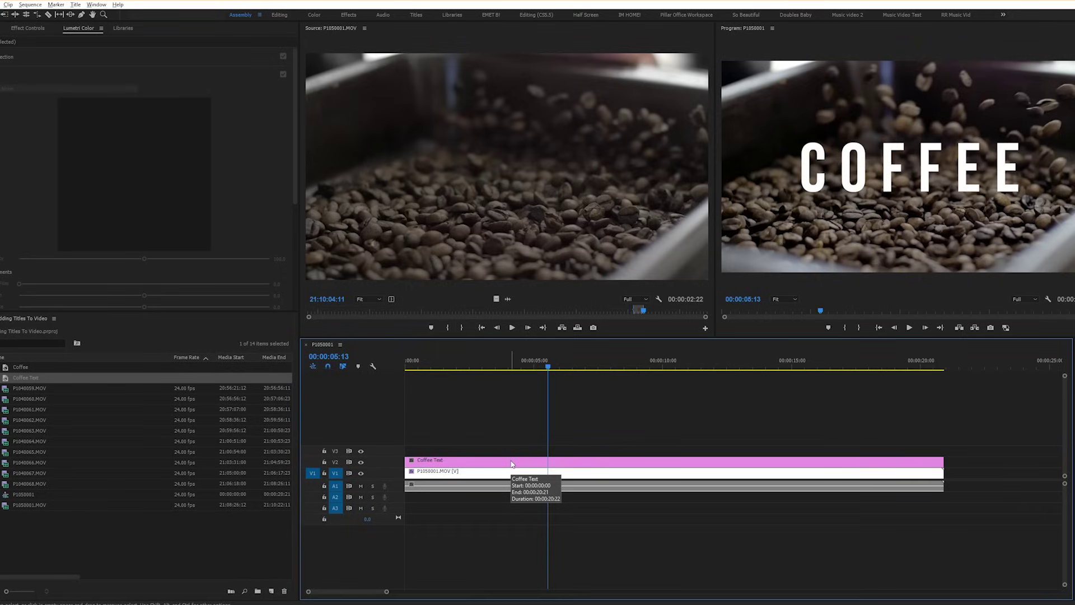
{"action": "left_click", "coordinate": [512, 464]}
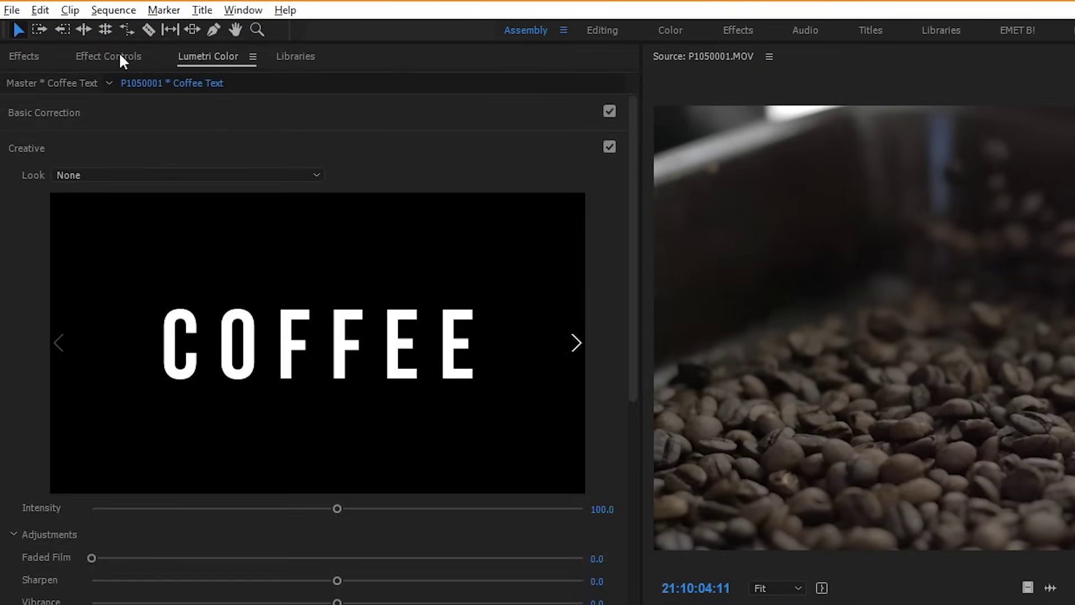
{"action": "left_click", "coordinate": [109, 56]}
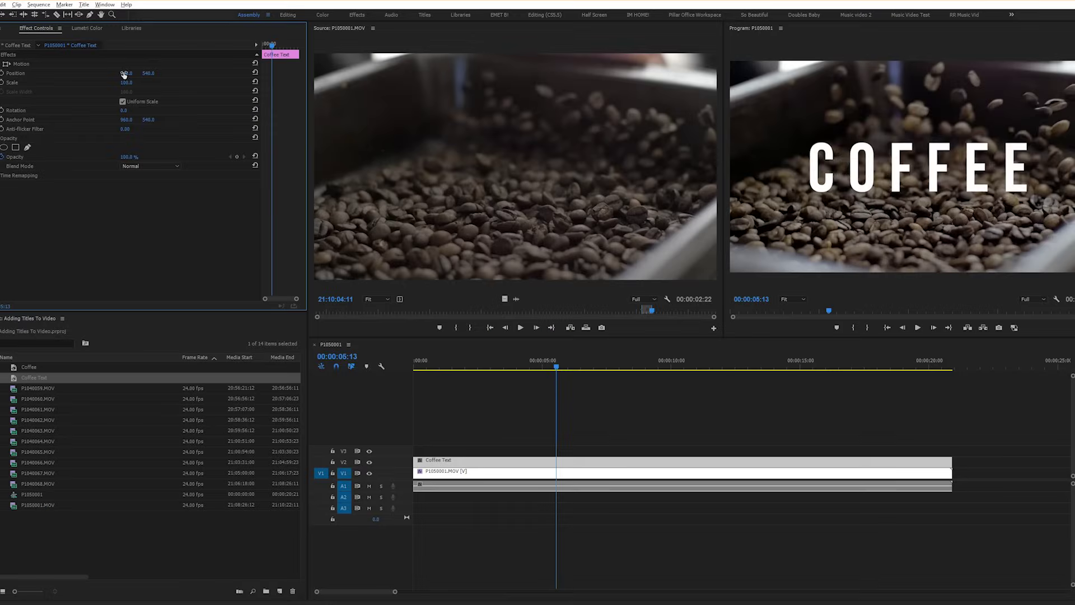
- Try moving, shrinking and tilting COFFEE, then reset Motion to position 960, 540, scale 100, rotation 0°
{"action": "left_click_drag", "start_coordinate": [279, 147], "coordinate": [294, 181]}
{"action": "left_click_drag", "start_coordinate": [122, 85], "coordinate": [91, 110]}
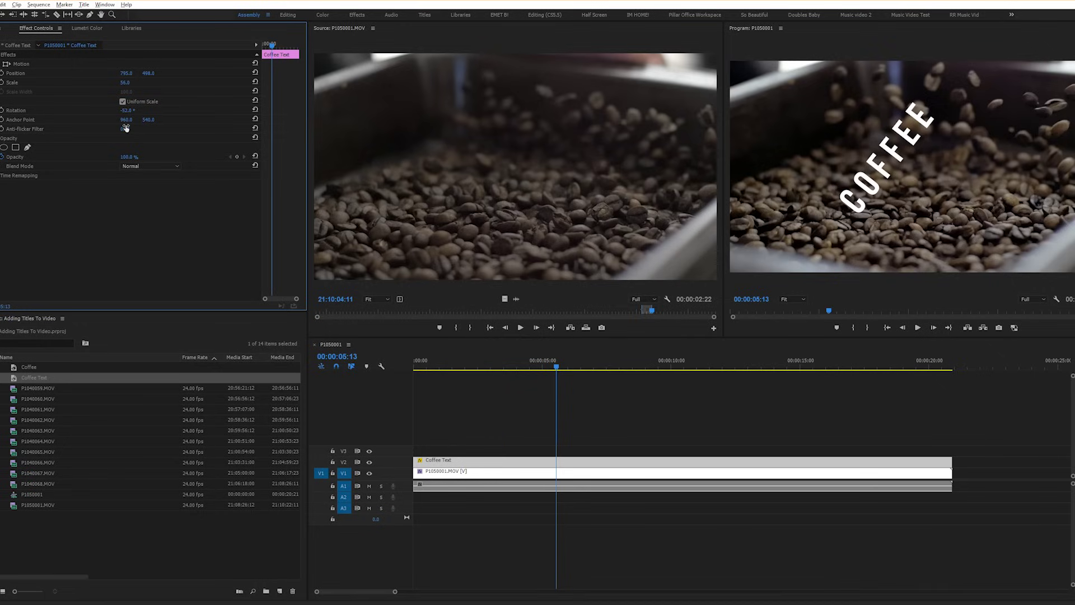
{"action": "left_click", "coordinate": [255, 63]}
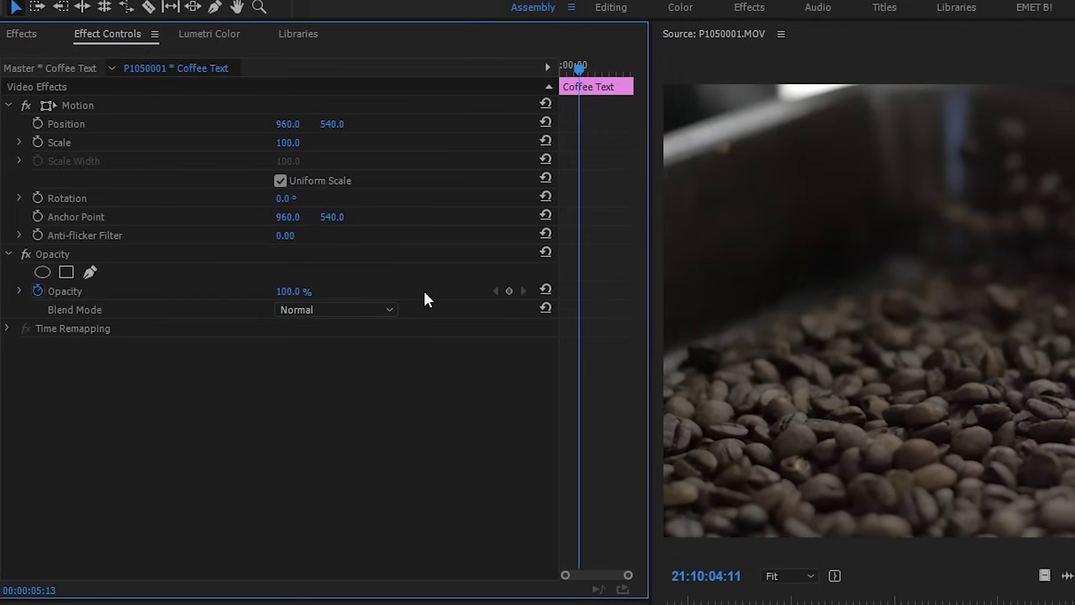
- Try the Overlay and Soft Light blend modes on the title, settling on Exclusion
{"action": "left_click", "coordinate": [389, 308]}
{"action": "left_click", "coordinate": [330, 581]}
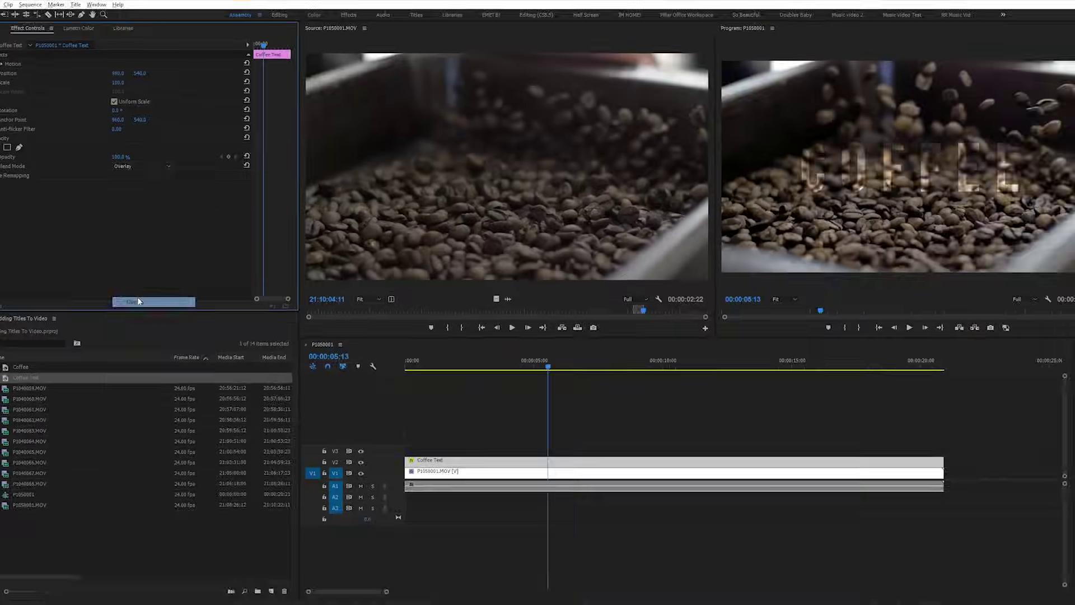
{"action": "left_click_drag", "start_coordinate": [520, 365], "coordinate": [556, 369]}
{"action": "left_click", "coordinate": [150, 165]}
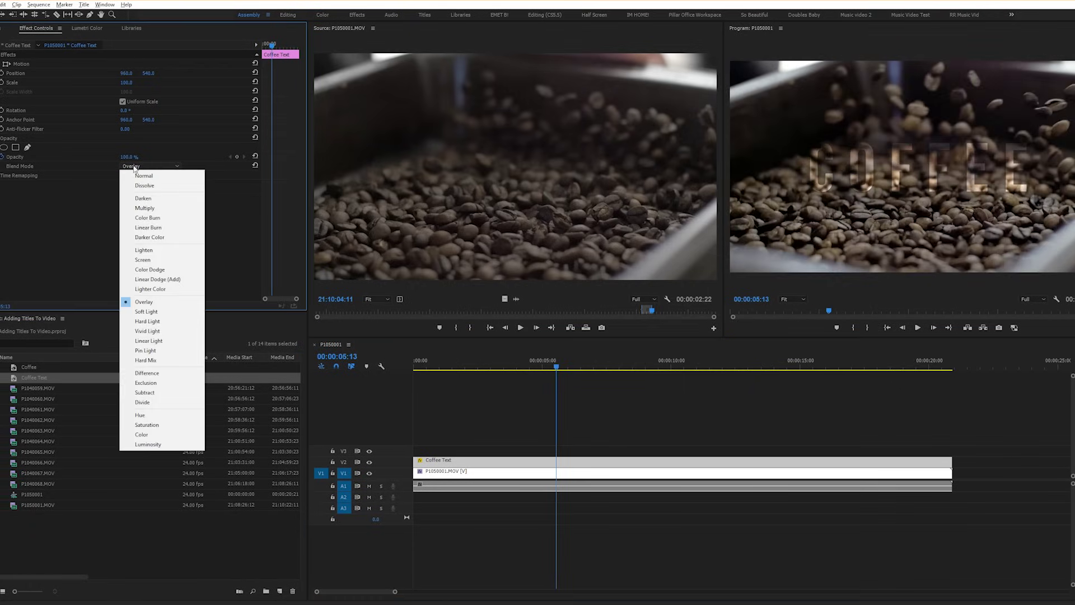
{"action": "left_click", "coordinate": [151, 314]}
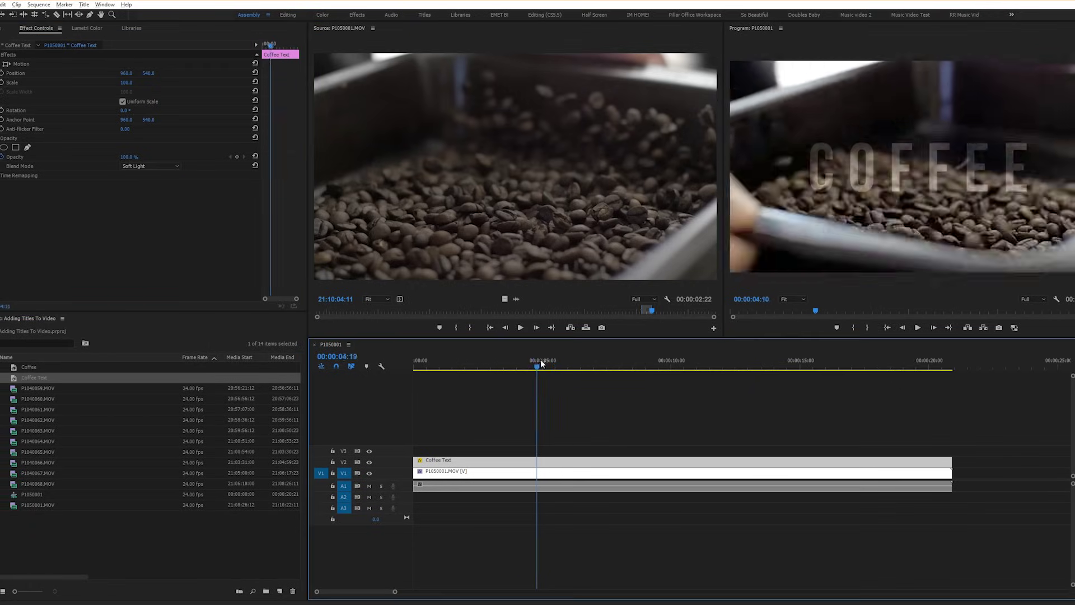
{"action": "left_click", "coordinate": [150, 166]}
{"action": "left_click", "coordinate": [150, 373]}
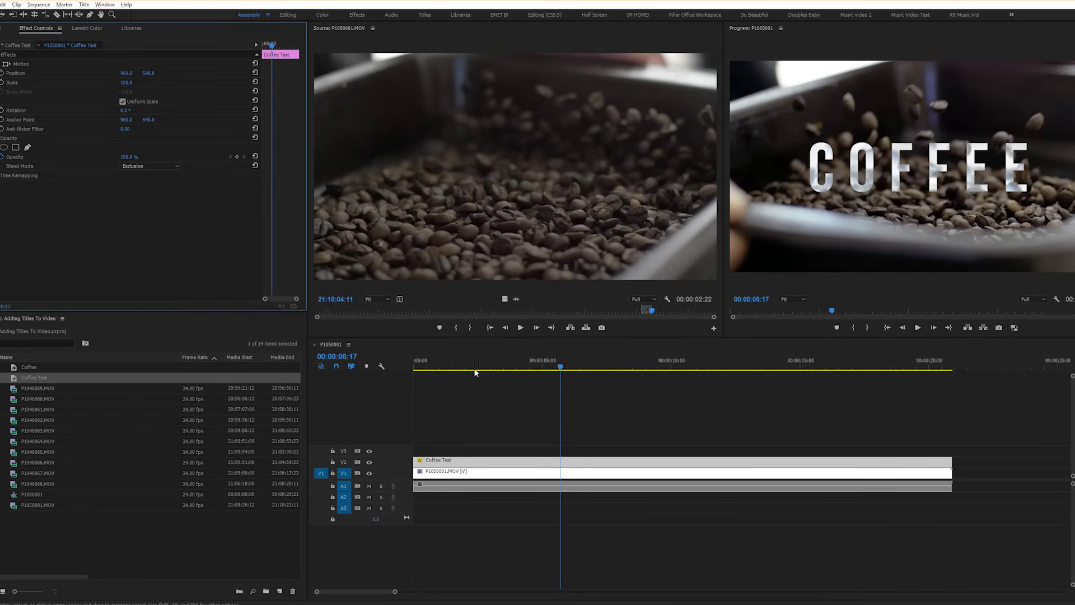
- Play the blended COFFEE title over the bean footage from near the start in full screen
{"action": "key", "text": "Home"}
{"action": "key", "text": "space"}
{"action": "key", "text": "grave"}
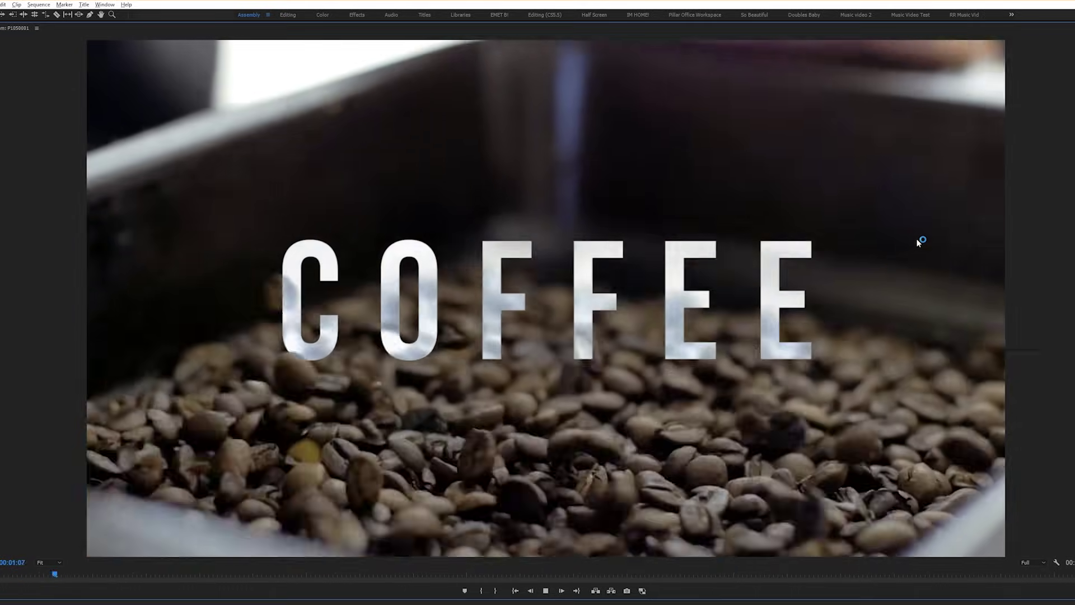